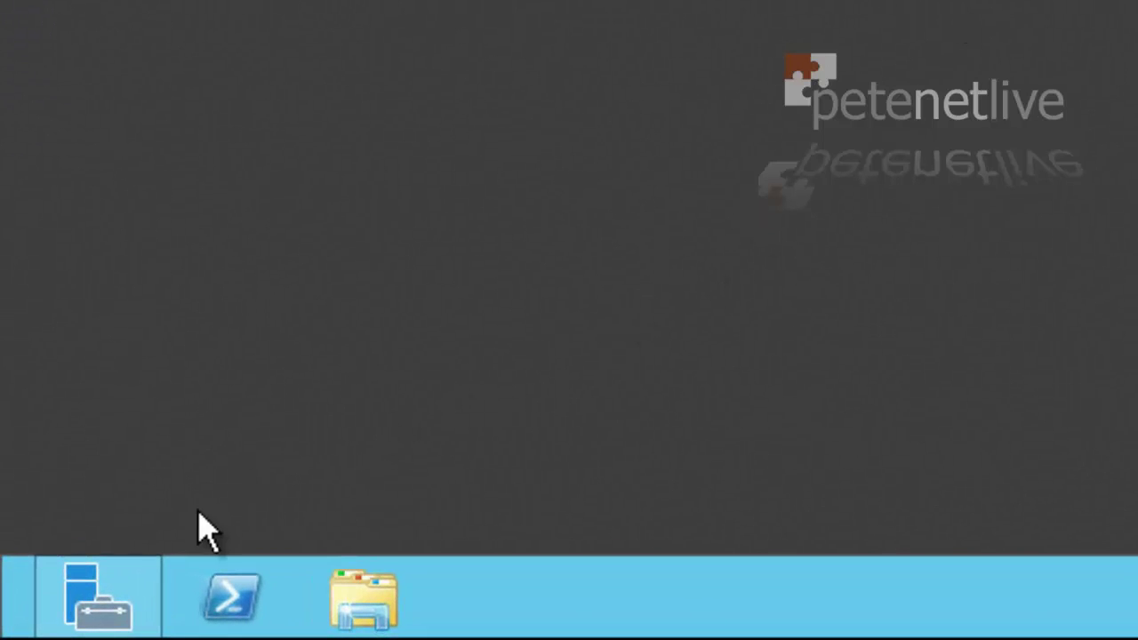
Step: Open Server Manager and start the Add Roles and Features Wizard
{"action": "left_click", "coordinate": [97, 608]}
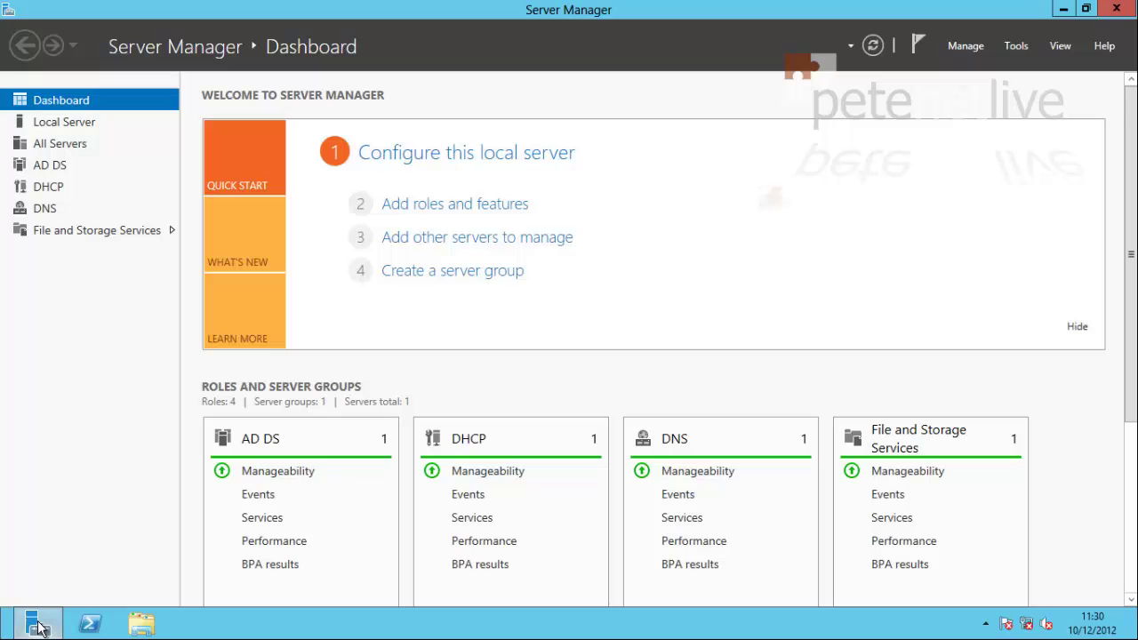
{"action": "left_click", "coordinate": [50, 120]}
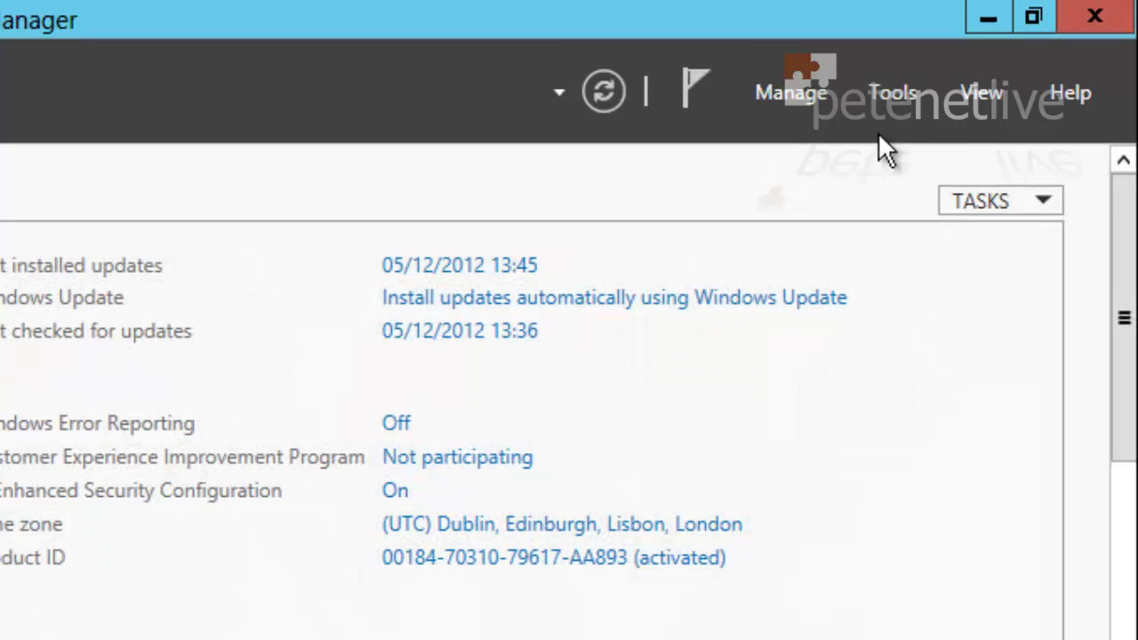
{"action": "left_click", "coordinate": [793, 90]}
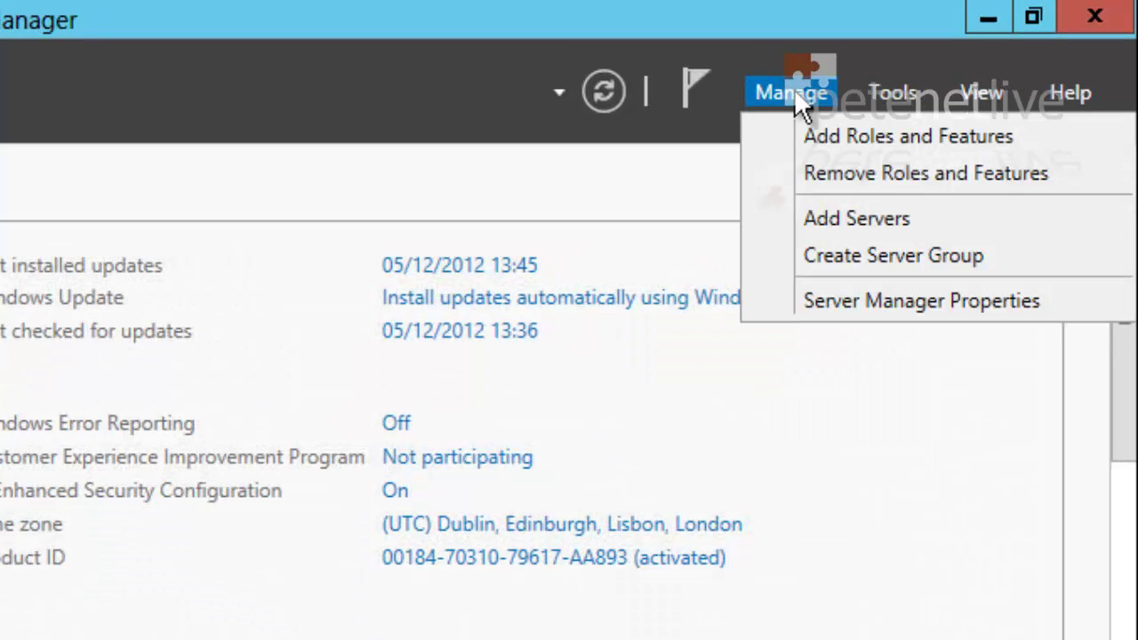
{"action": "left_click", "coordinate": [800, 129]}
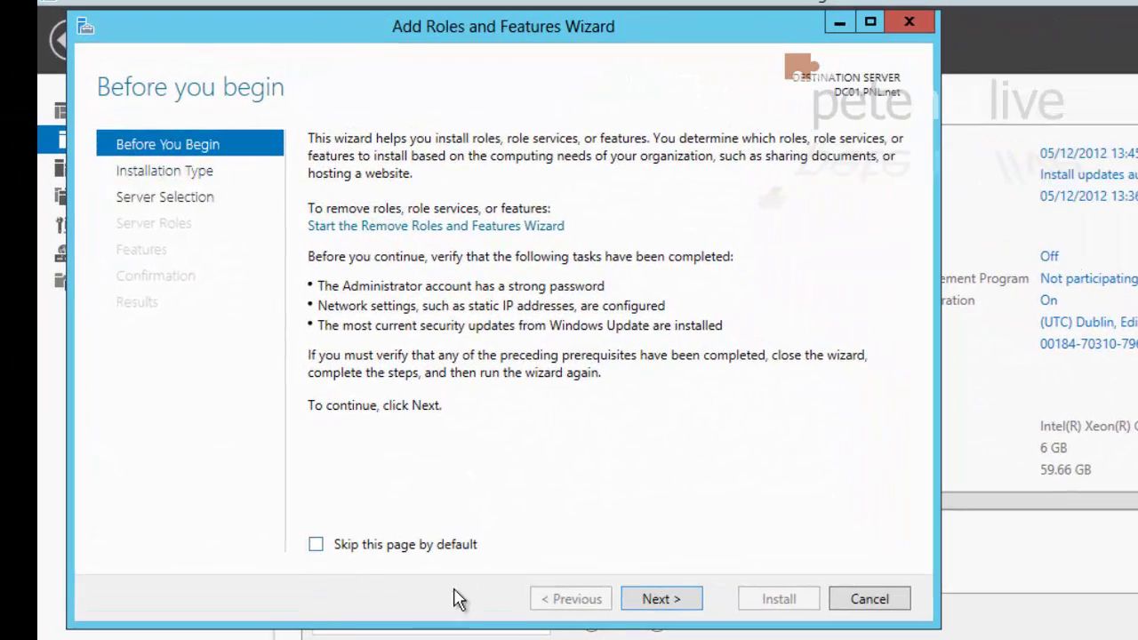
Step: Set the wizard to skip its introduction page and use role-based installation on DC01.PNL.net
{"action": "left_click", "coordinate": [316, 546]}
{"action": "left_click", "coordinate": [657, 599]}
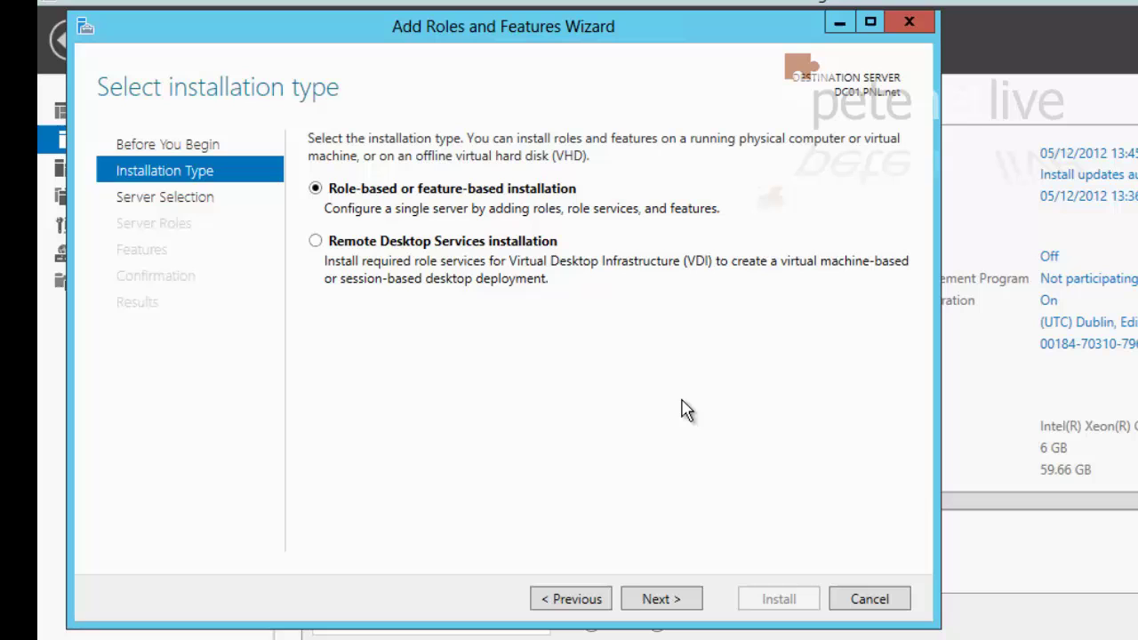
{"action": "left_click", "coordinate": [665, 601]}
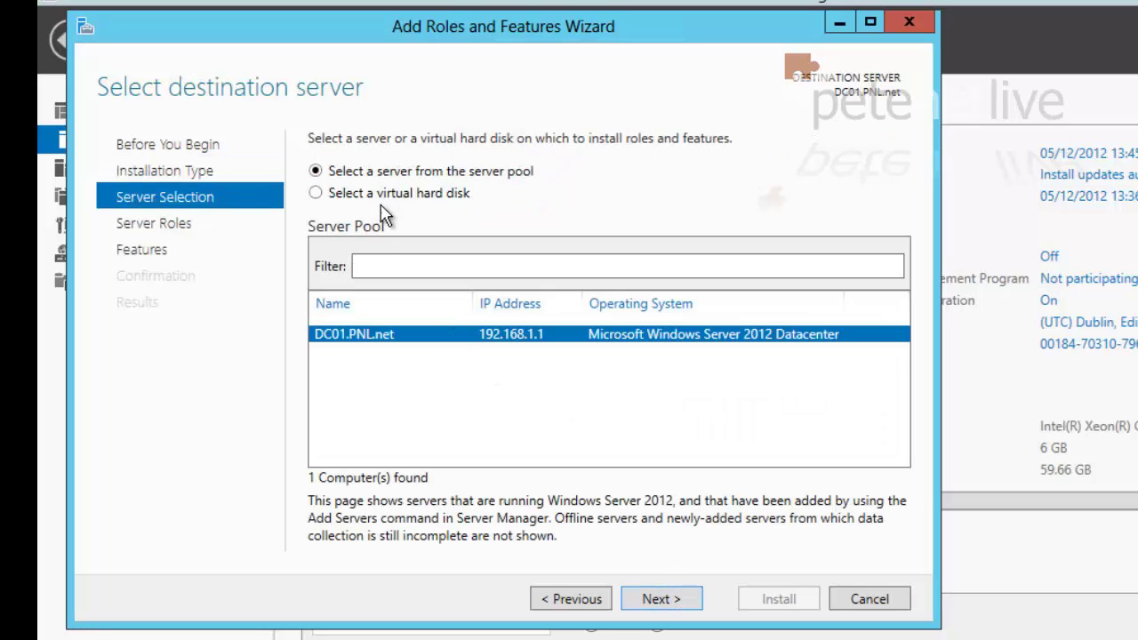
{"action": "left_click", "coordinate": [657, 600]}
{"action": "left_click_drag", "start_coordinate": [648, 356], "coordinate": [657, 488]}
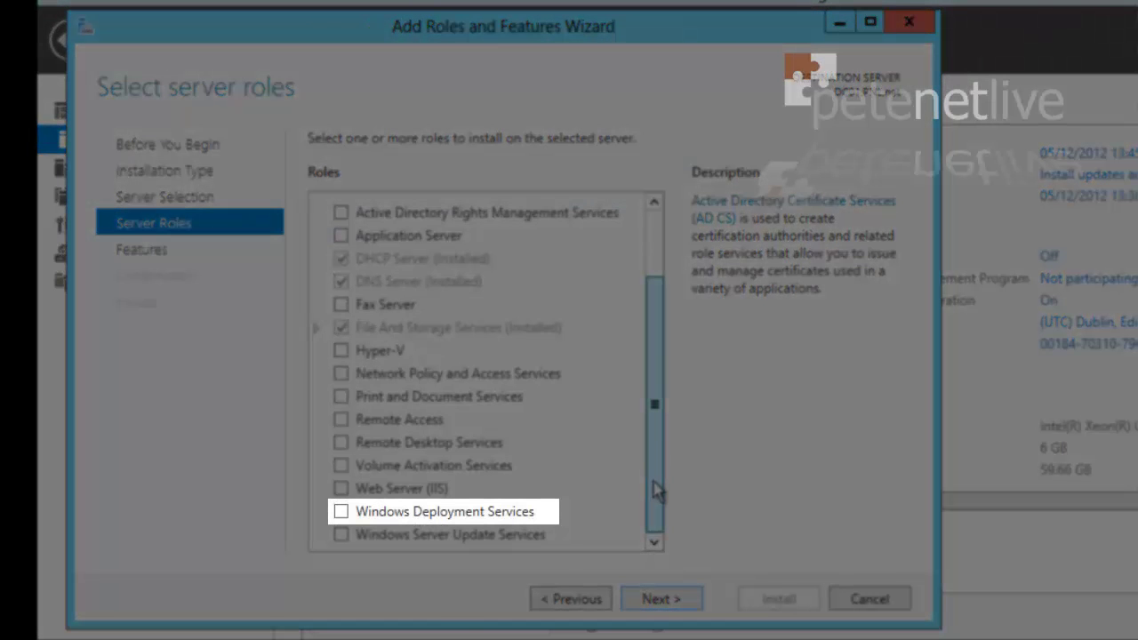
Step: Select Windows Deployment Services with its management tools, keeping Deployment Server and Transport Server role services
{"action": "left_click", "coordinate": [343, 513]}
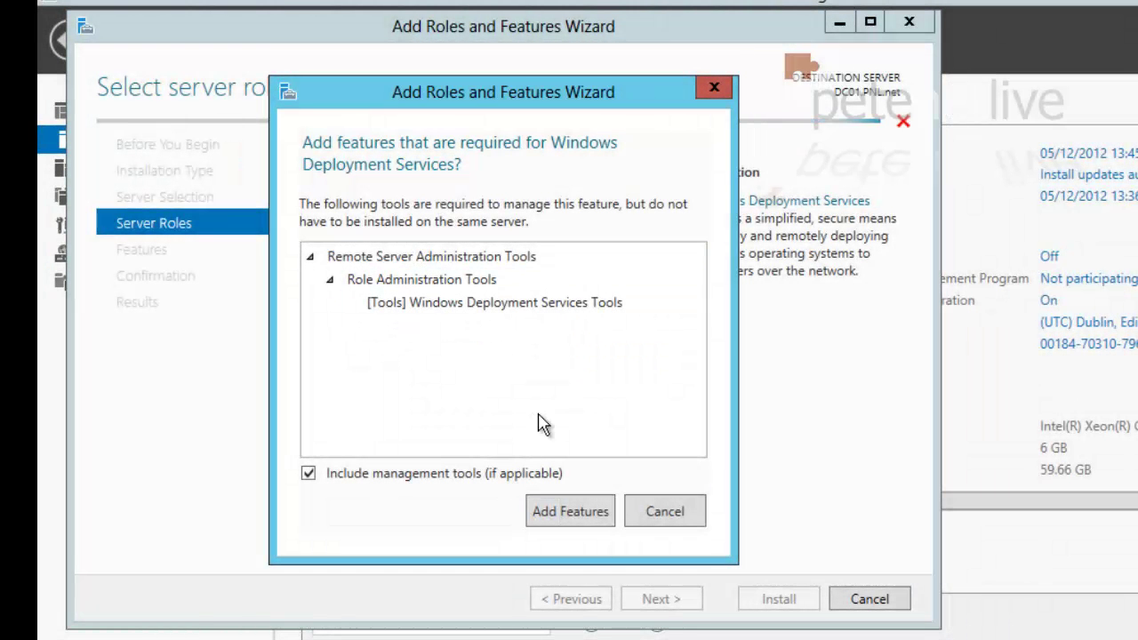
{"action": "left_click", "coordinate": [573, 522]}
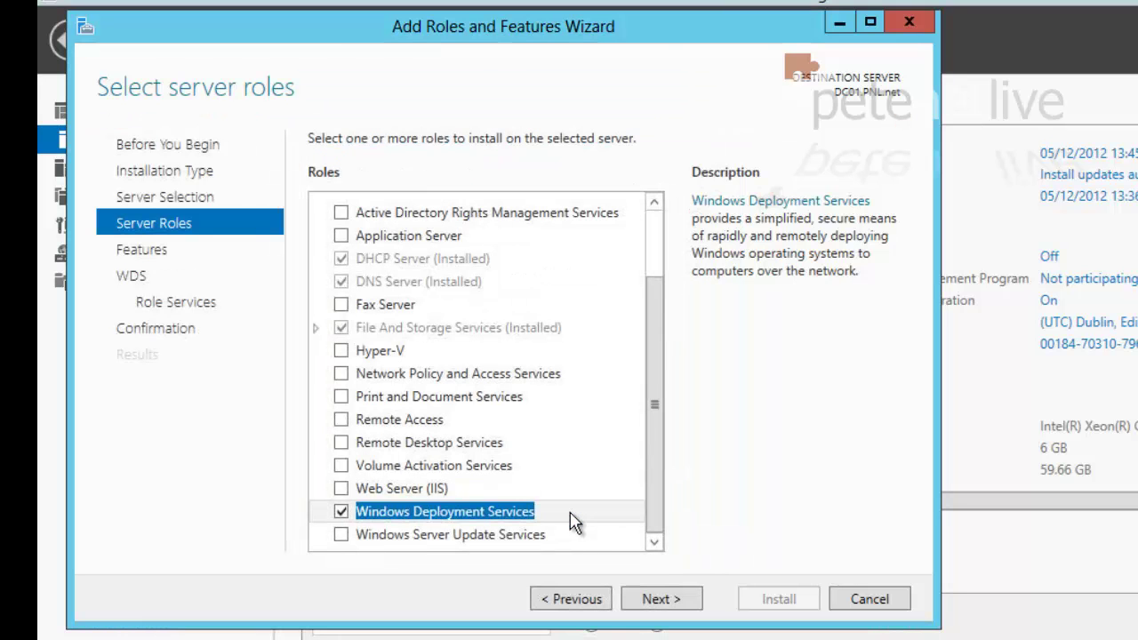
{"action": "left_click", "coordinate": [660, 600]}
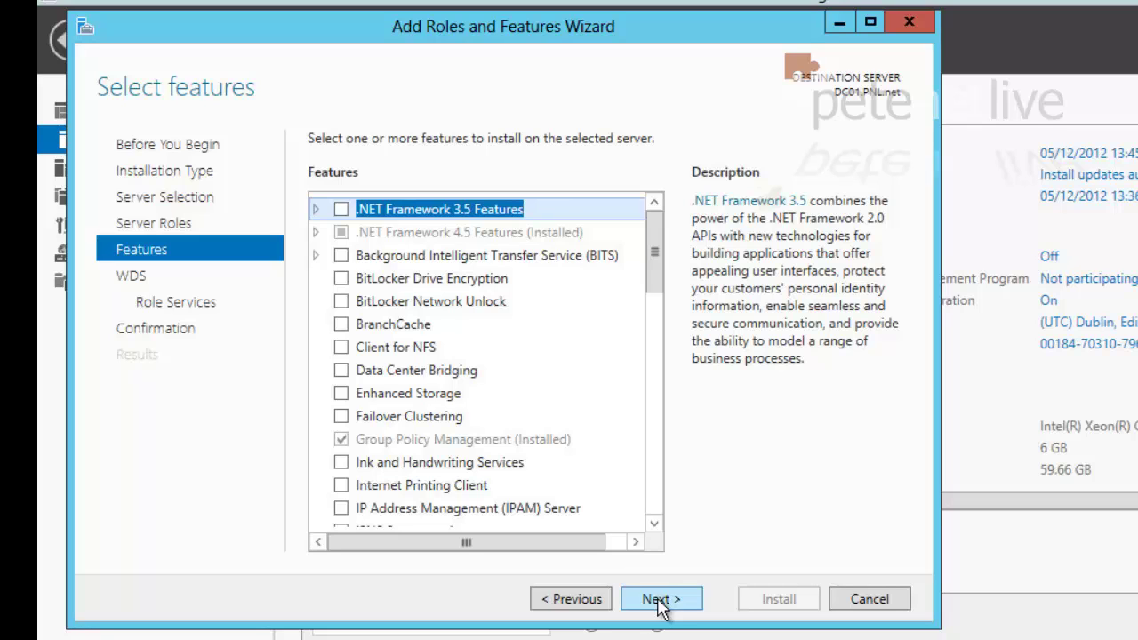
{"action": "left_click", "coordinate": [660, 601]}
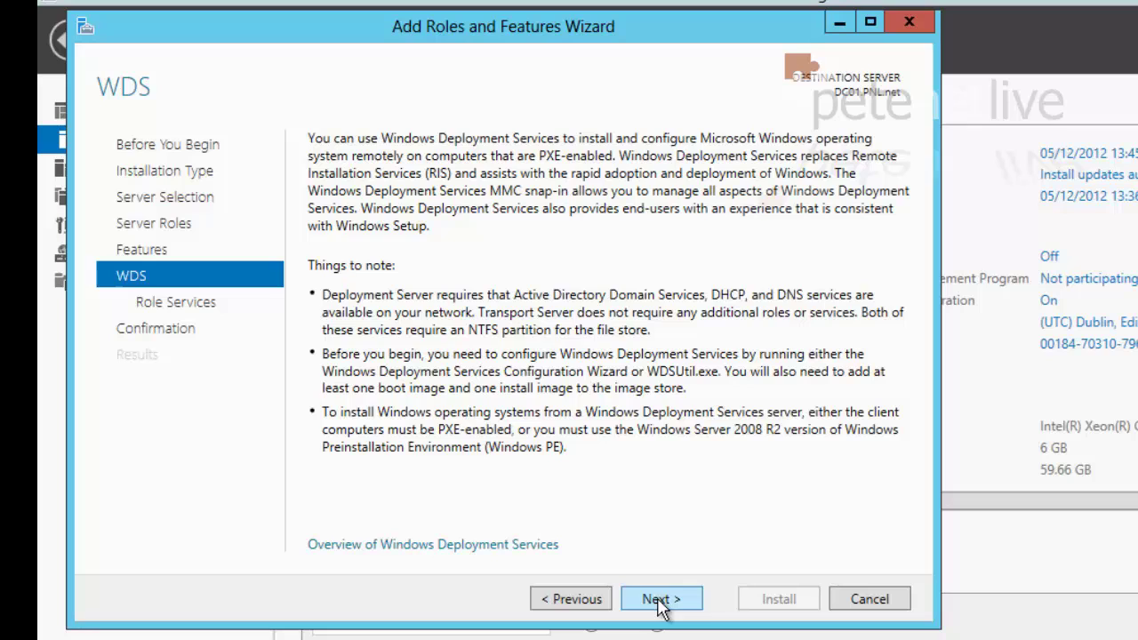
{"action": "left_click", "coordinate": [659, 601]}
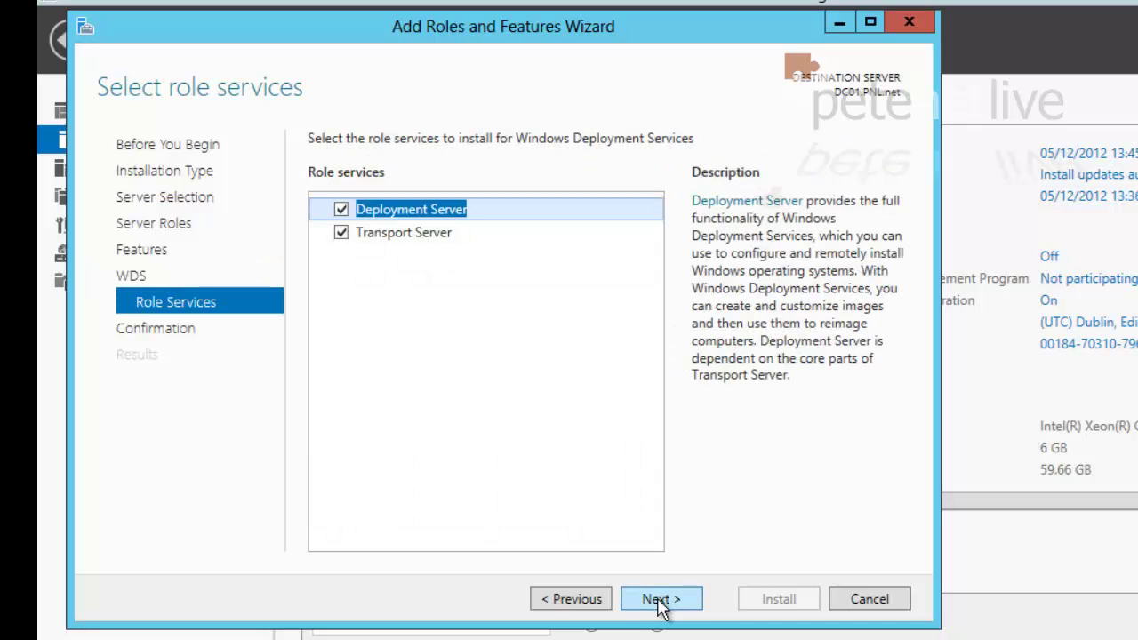
{"action": "left_click", "coordinate": [659, 601]}
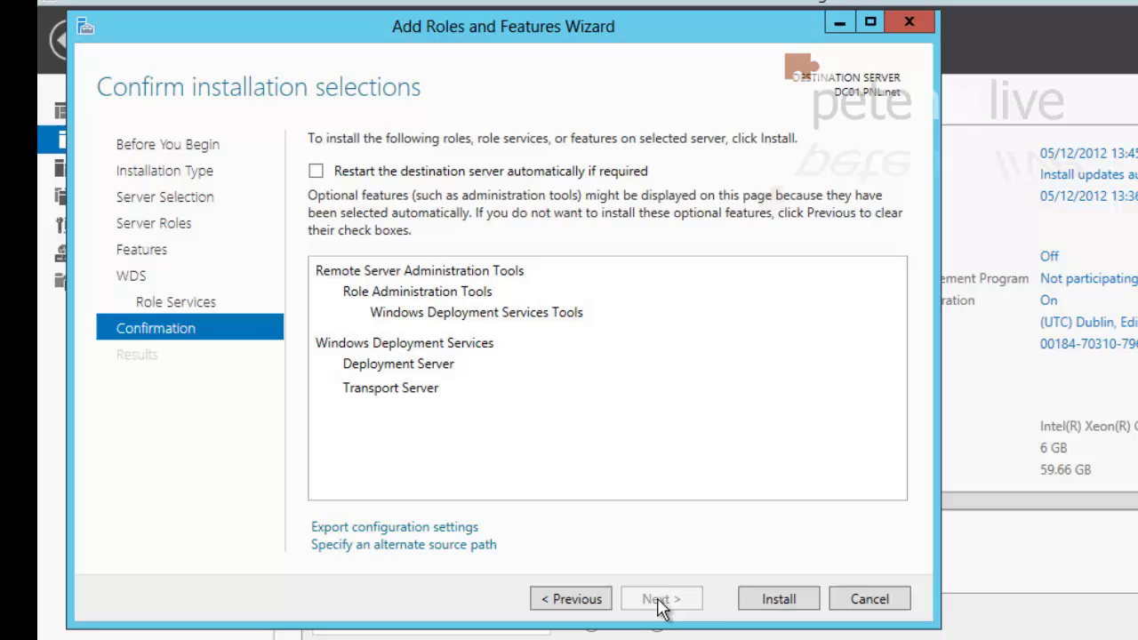
Step: Install Windows Deployment Services and open the installation task's details
{"action": "left_click", "coordinate": [769, 605]}
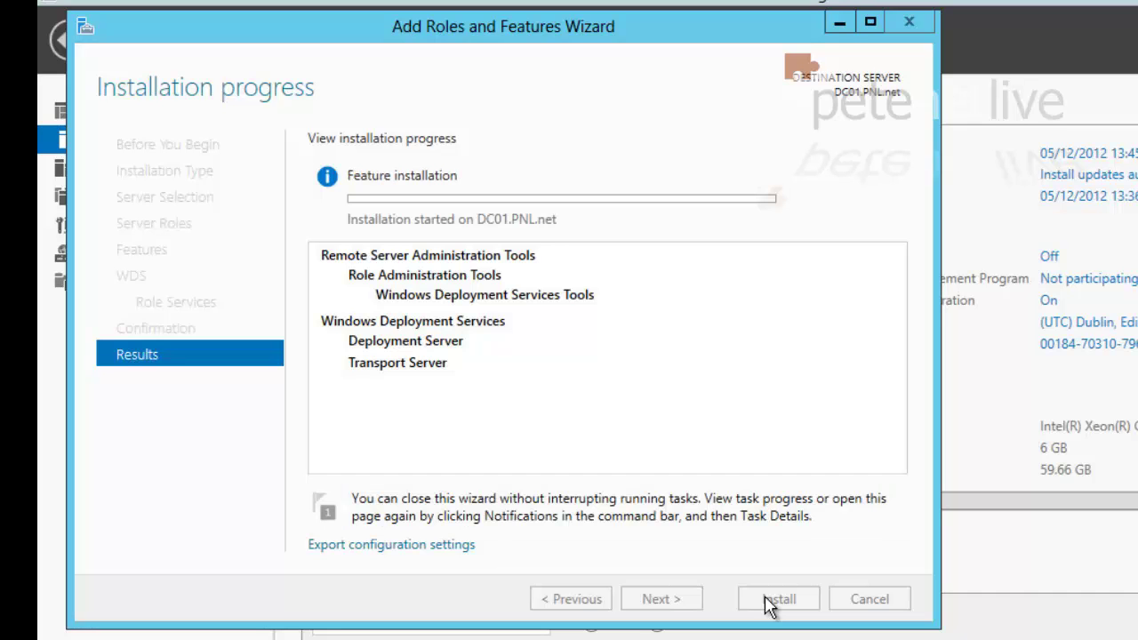
{"action": "left_click", "coordinate": [909, 22]}
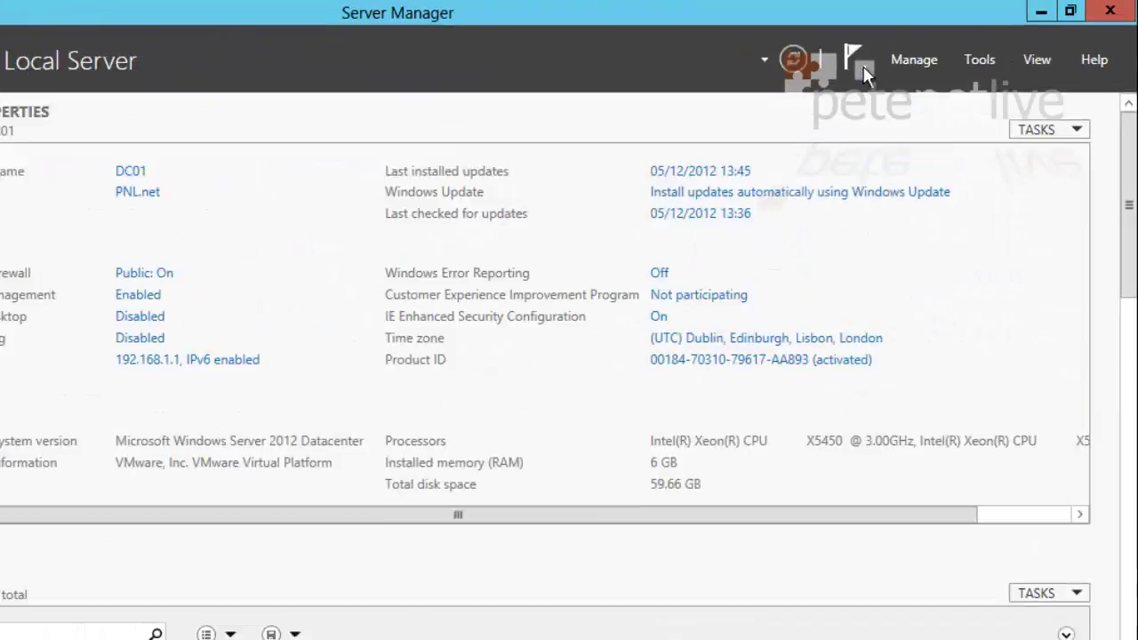
{"action": "left_click", "coordinate": [859, 68]}
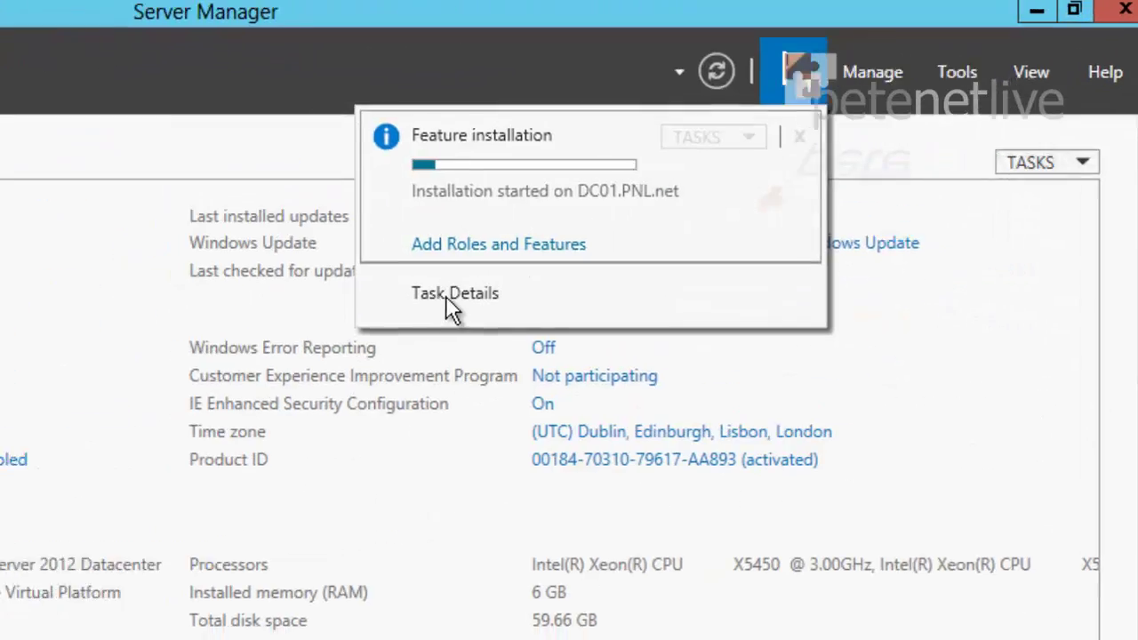
{"action": "left_click", "coordinate": [419, 301]}
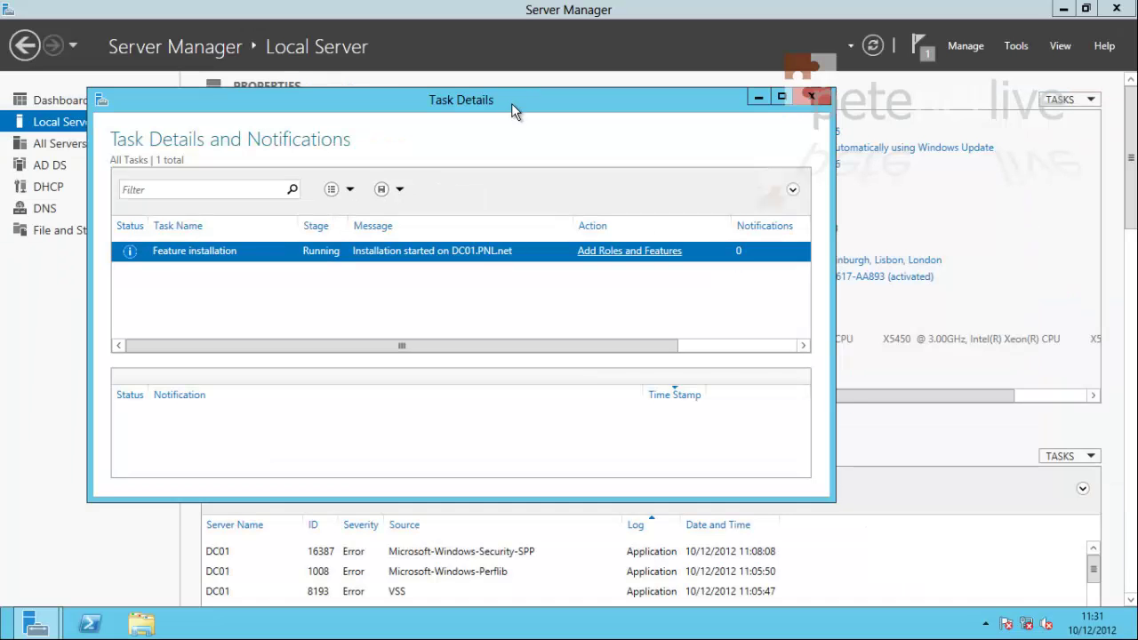
Step: Confirm the installation succeeded on DC01.PNL.net, then close Task Details and Server Manager
{"action": "left_click_drag", "start_coordinate": [603, 74], "coordinate": [783, 83]}
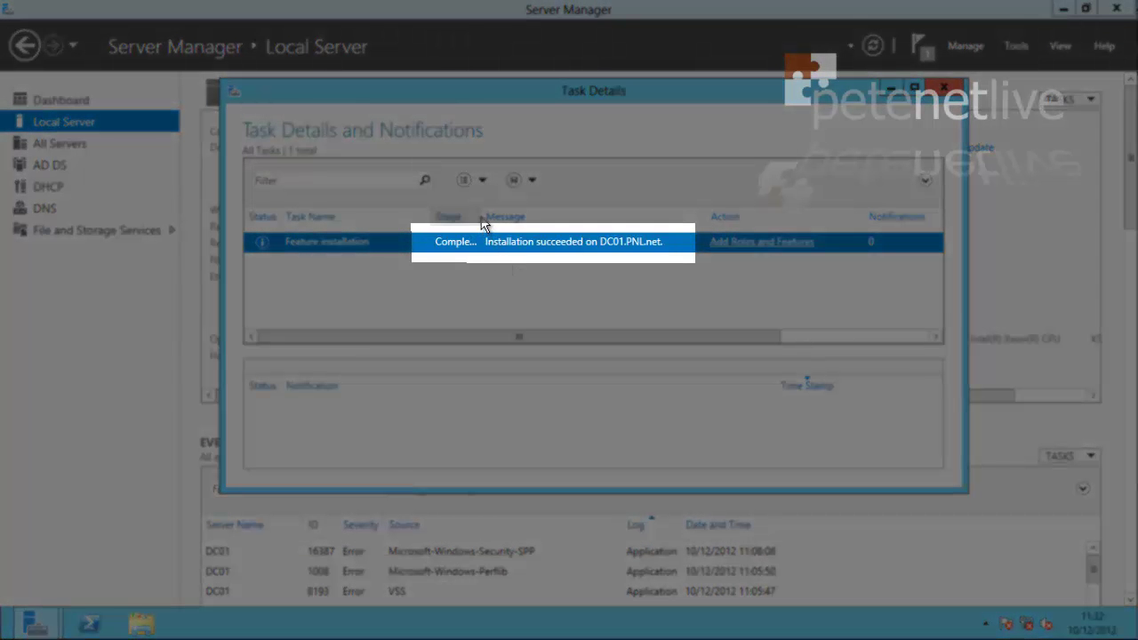
{"action": "left_click_drag", "start_coordinate": [487, 216], "coordinate": [519, 216]}
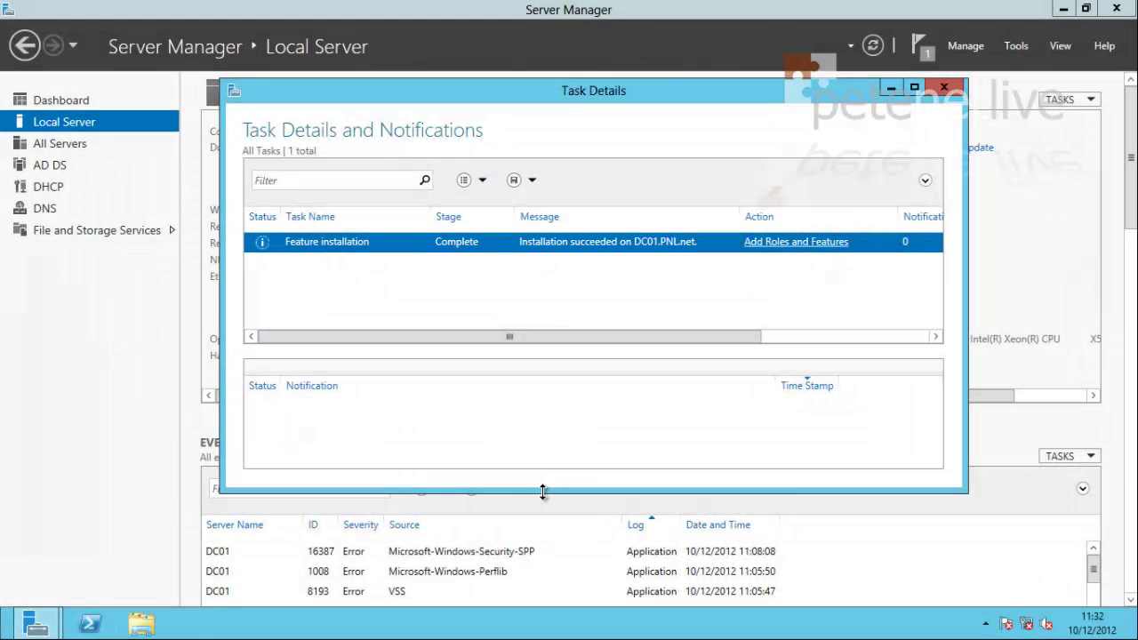
{"action": "left_click", "coordinate": [940, 93]}
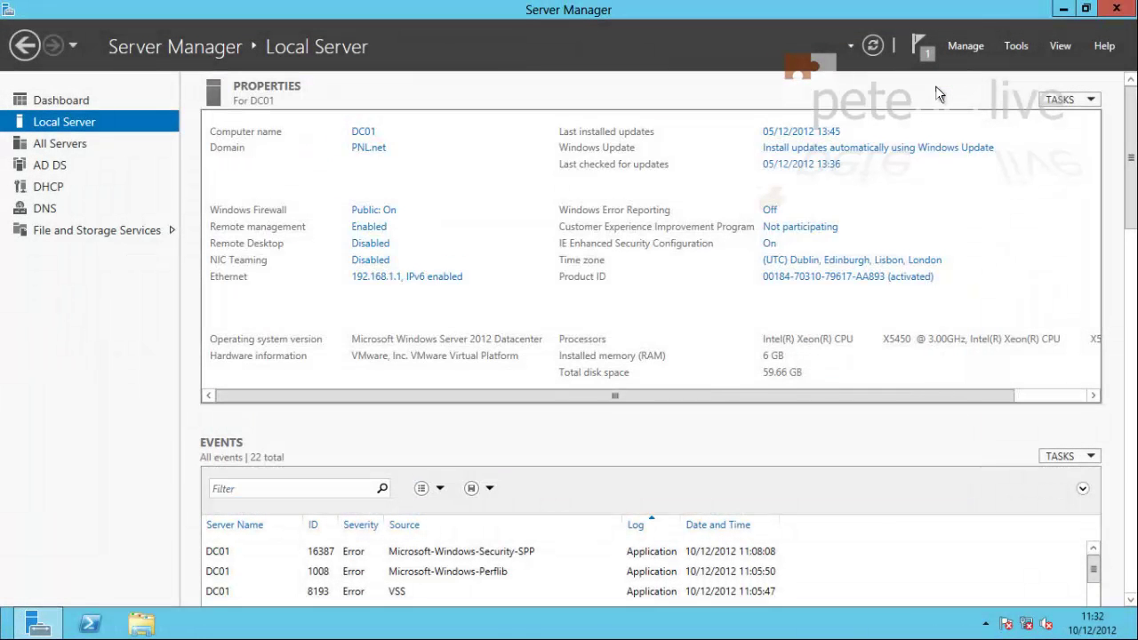
{"action": "left_click", "coordinate": [1115, 12]}
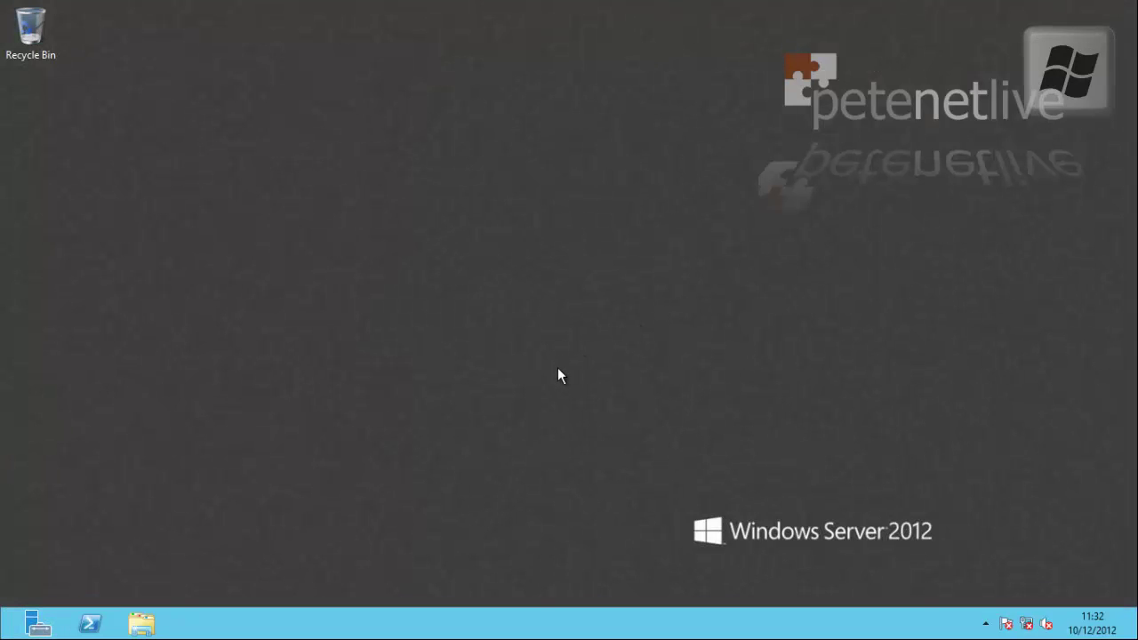
Step: Launch the Windows Deployment Services console maximised and select server DC01.PNL.net under Servers
{"action": "key", "text": "super"}
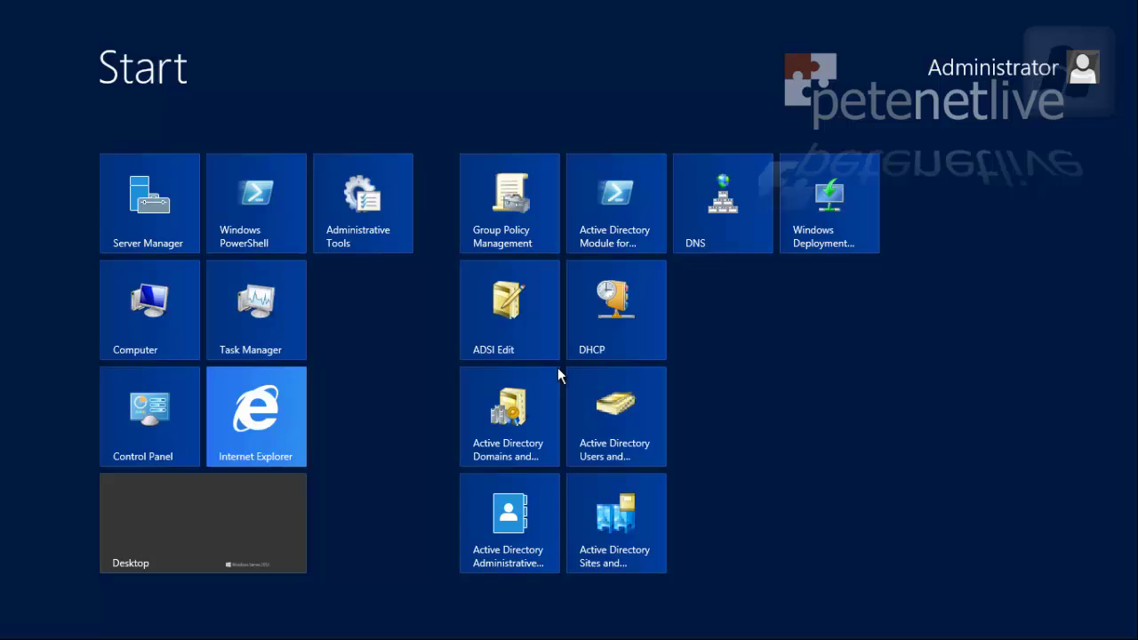
{"action": "left_click", "coordinate": [820, 214]}
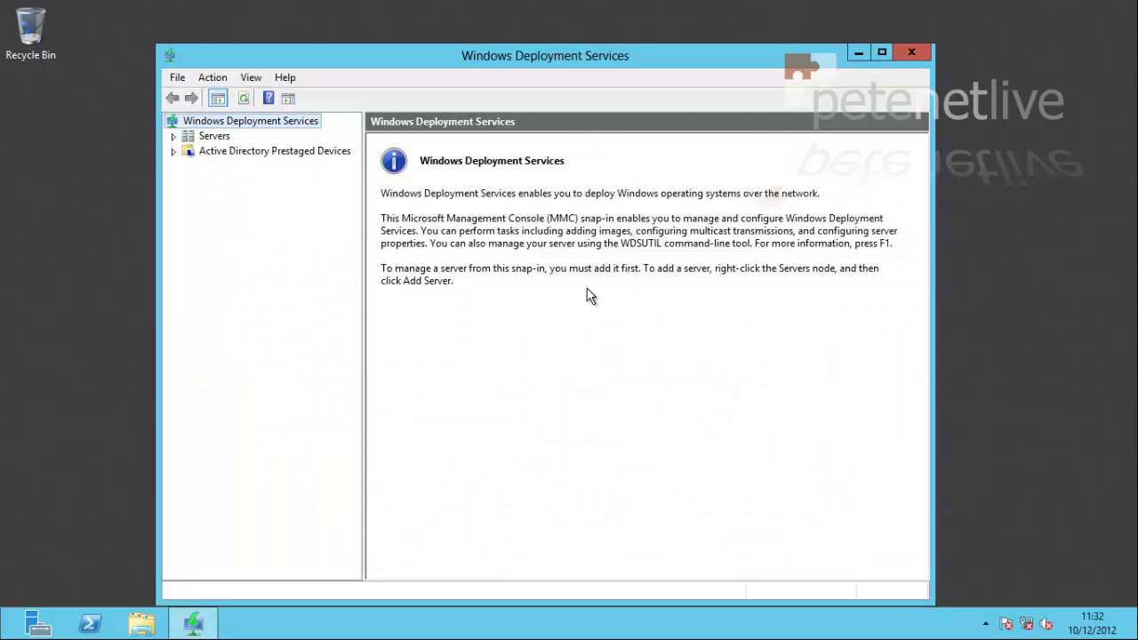
{"action": "left_click", "coordinate": [881, 54]}
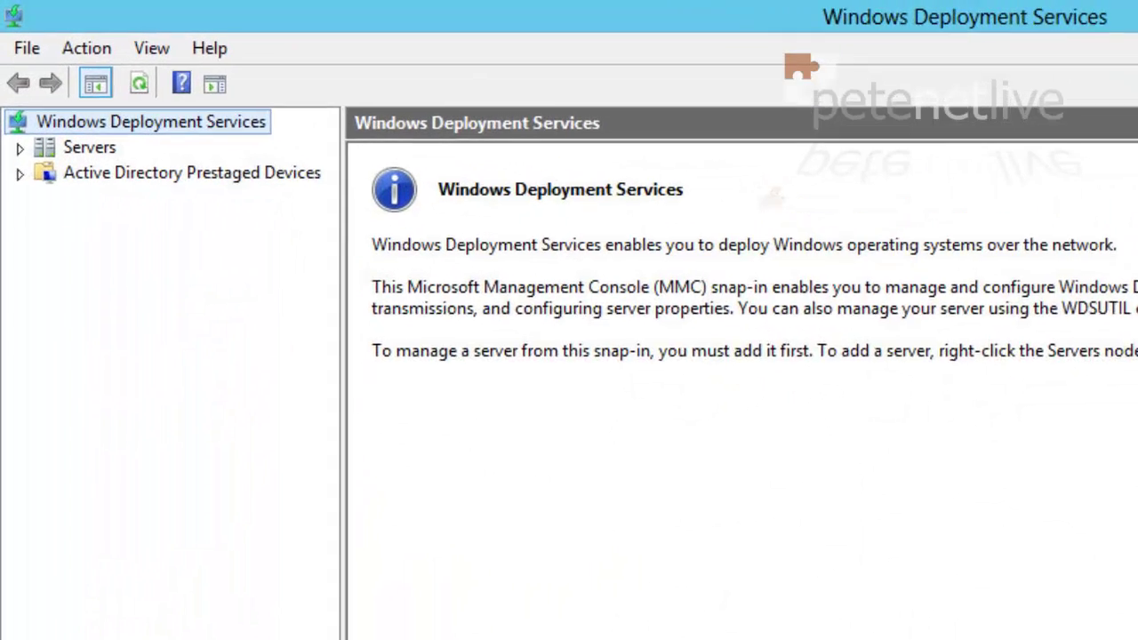
{"action": "left_click", "coordinate": [23, 174]}
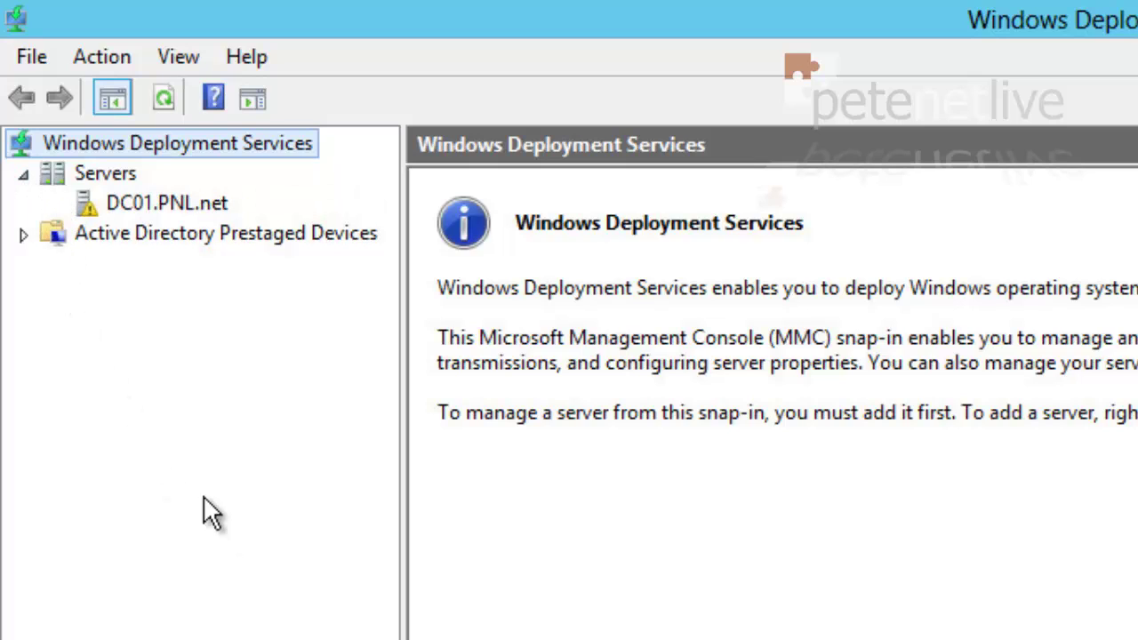
{"action": "left_click", "coordinate": [134, 213]}
{"action": "left_click", "coordinate": [146, 217]}
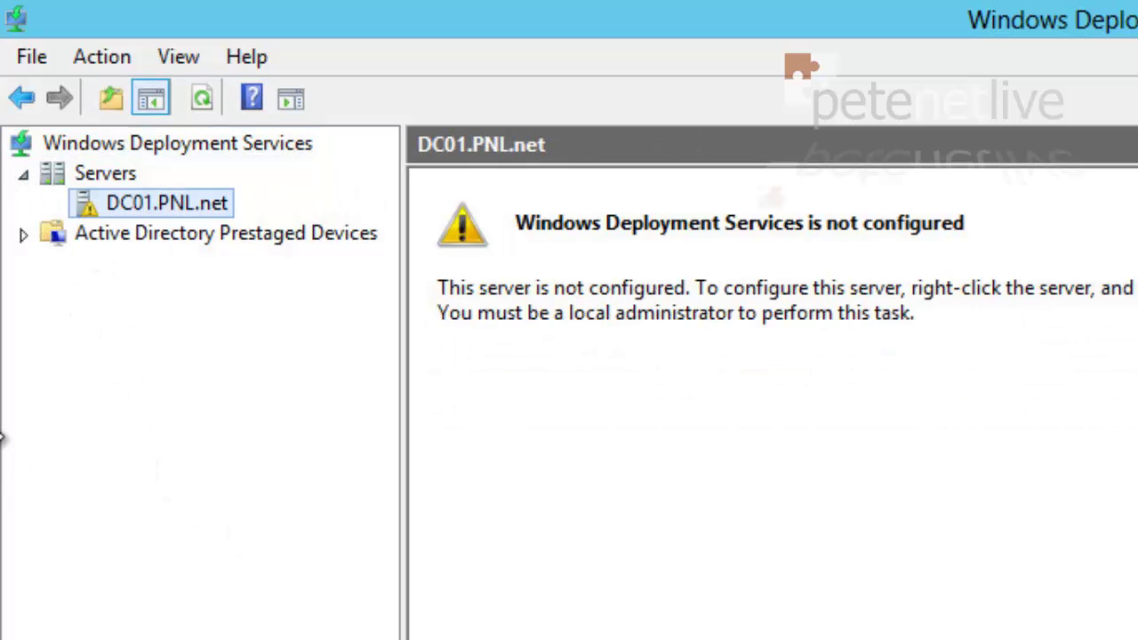
{"action": "right_click", "coordinate": [181, 203]}
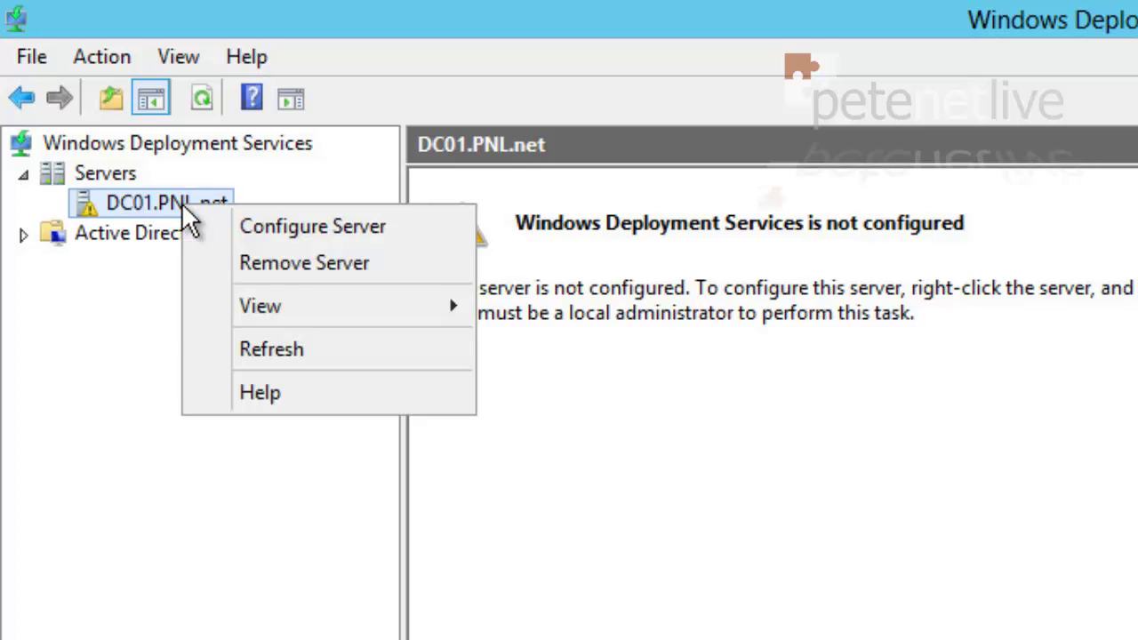
Step: Configure the server with Active Directory integration and C:\RemoteInstall, accepting the system-volume warning
{"action": "left_click", "coordinate": [276, 230]}
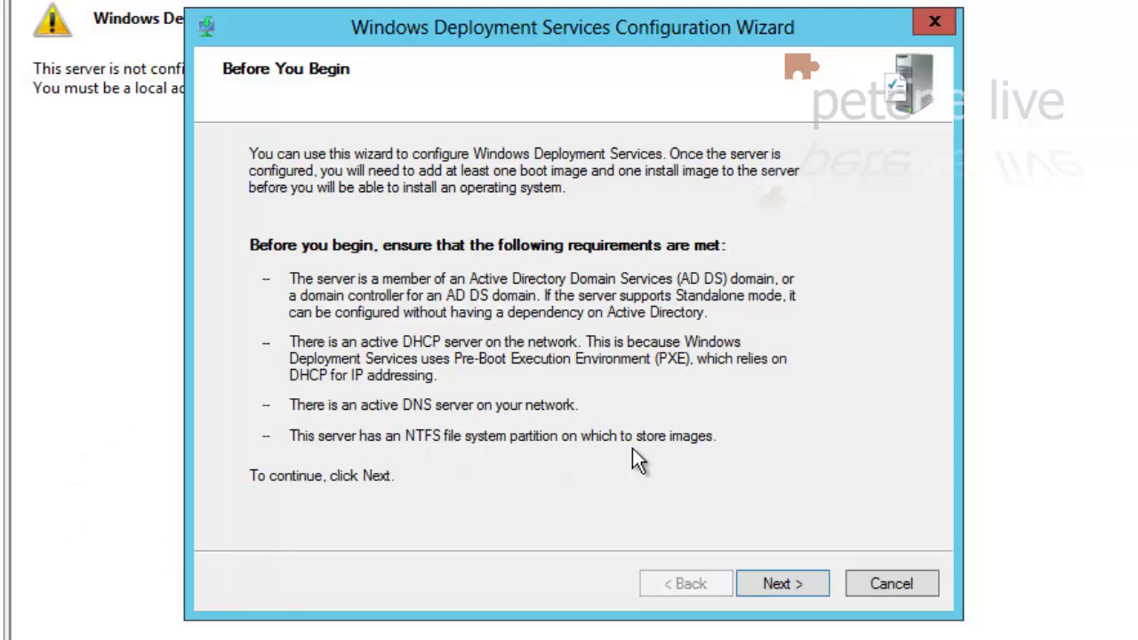
{"action": "left_click", "coordinate": [788, 589]}
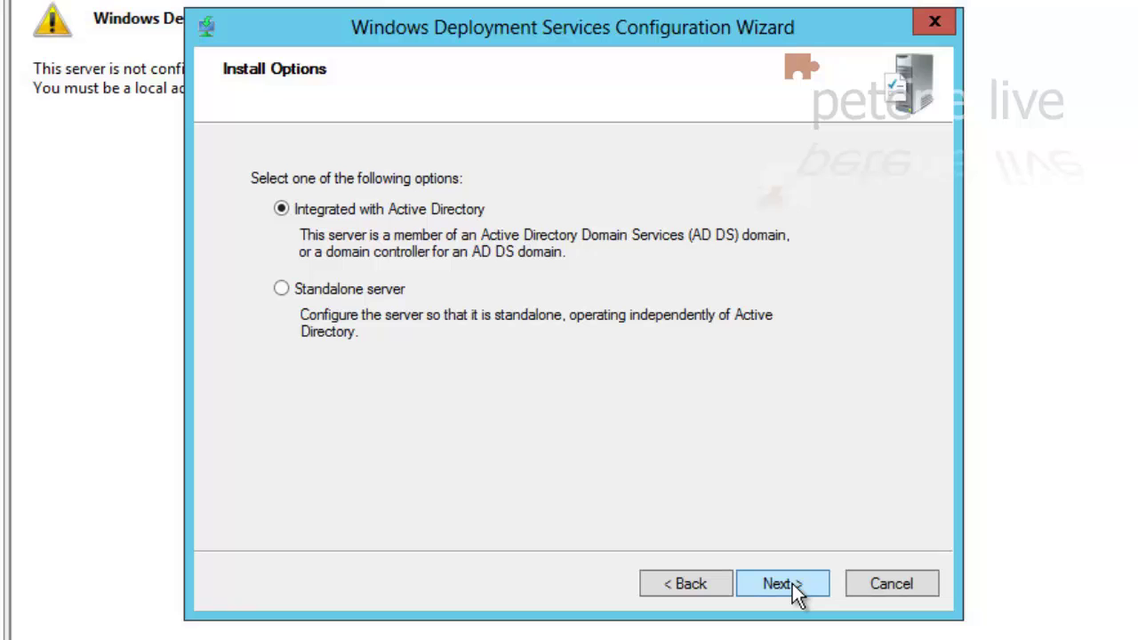
{"action": "left_click", "coordinate": [790, 588]}
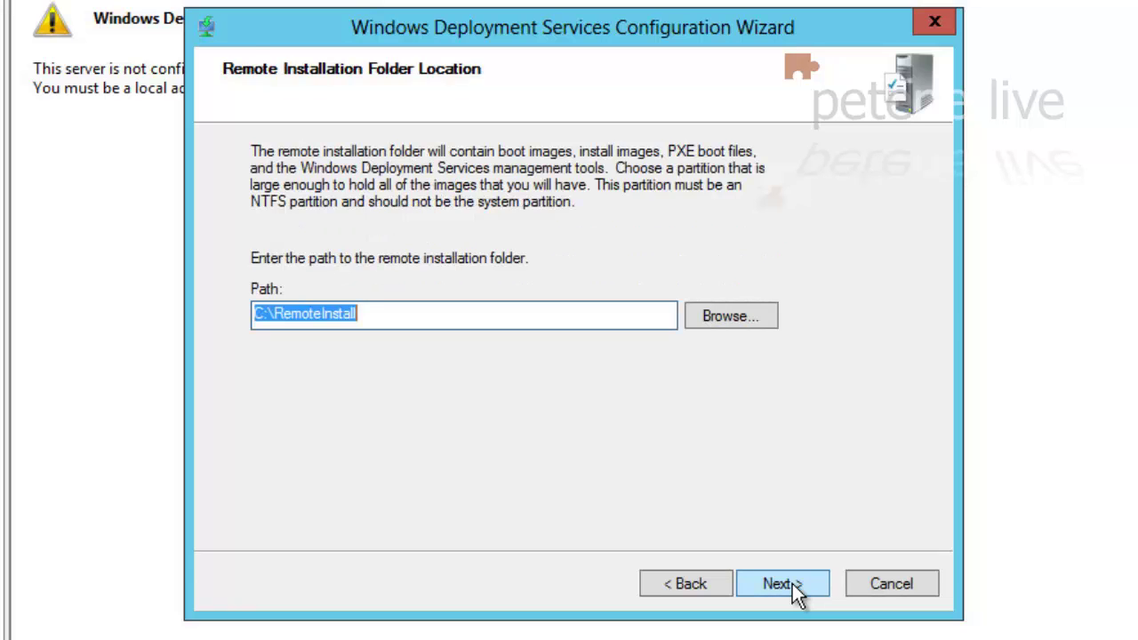
{"action": "left_click", "coordinate": [794, 587]}
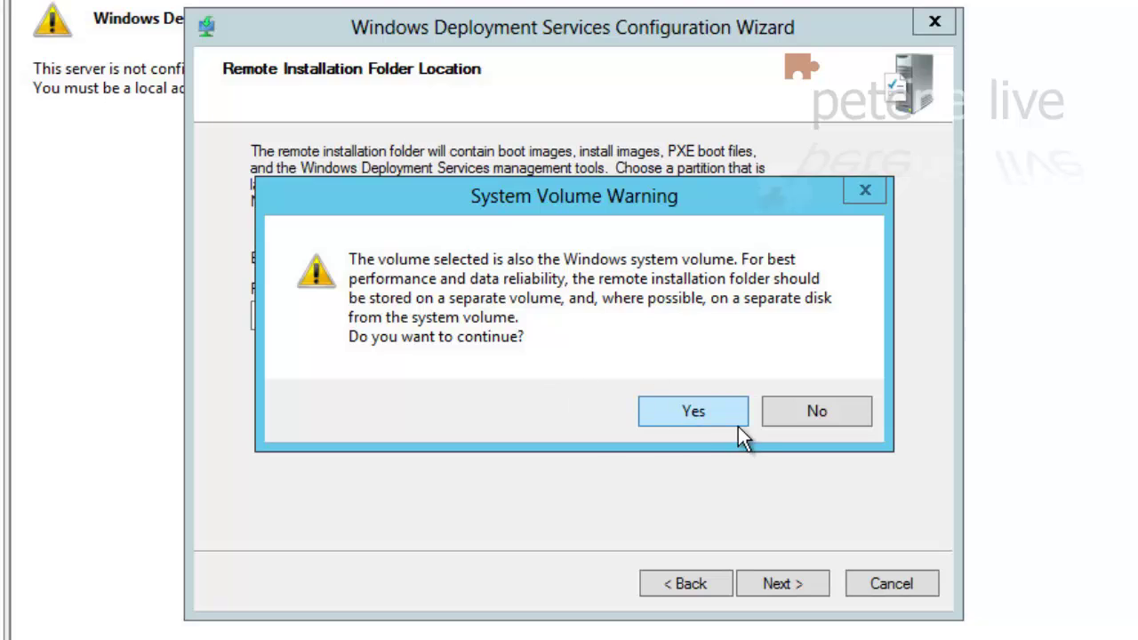
{"action": "left_click", "coordinate": [709, 416]}
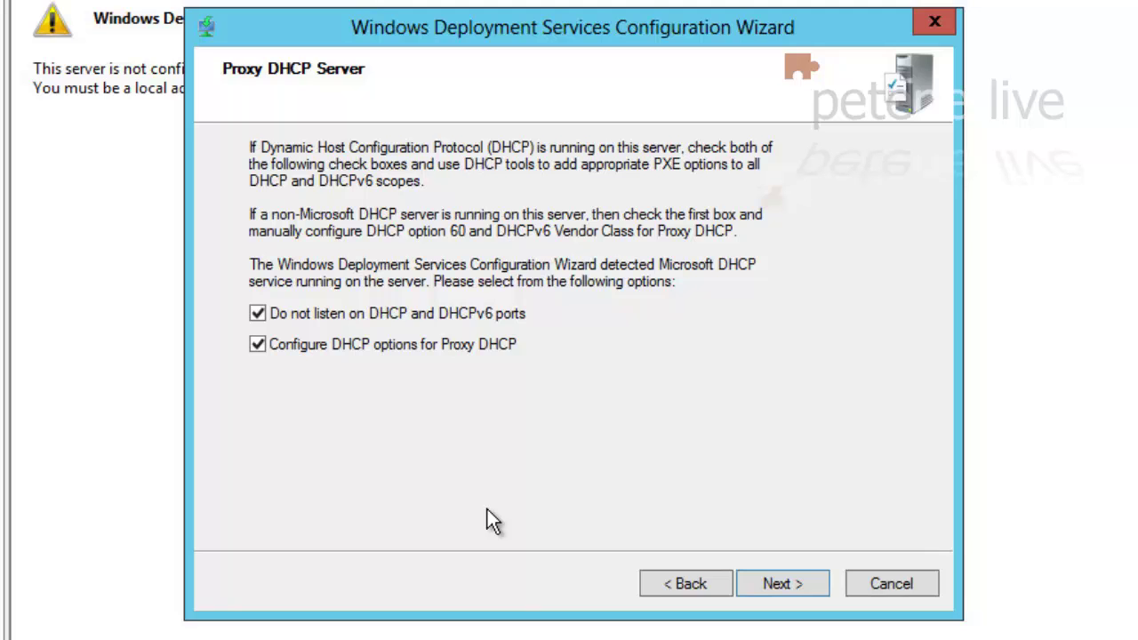
Step: Set PXE to respond to all client computers and finish configuring DC01.PNL.net
{"action": "left_click", "coordinate": [782, 584]}
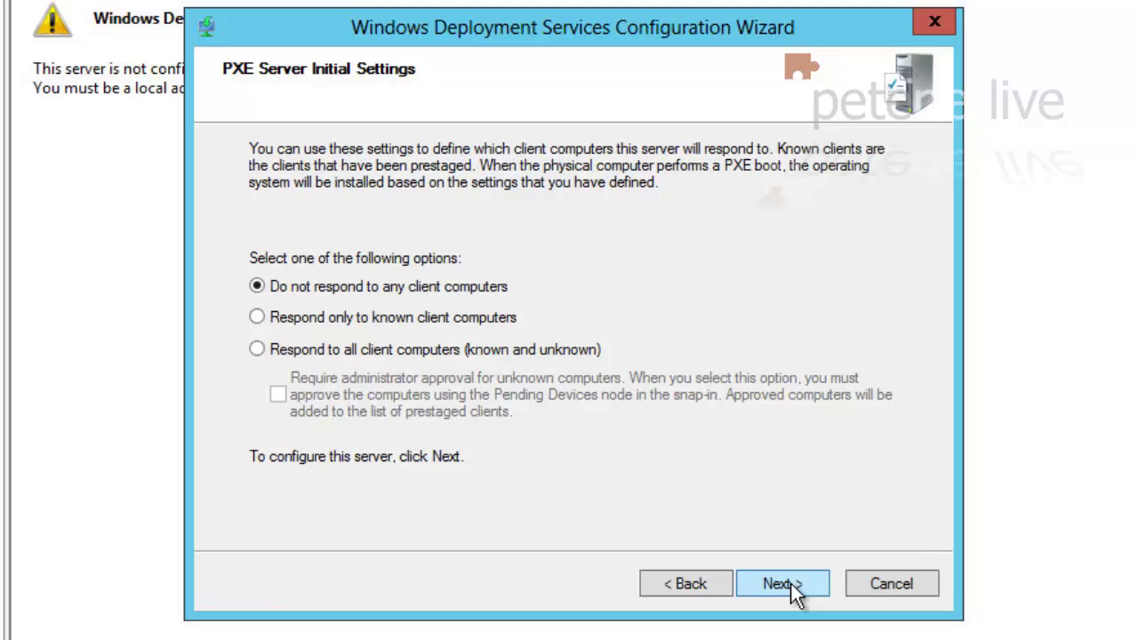
{"action": "left_click", "coordinate": [257, 349]}
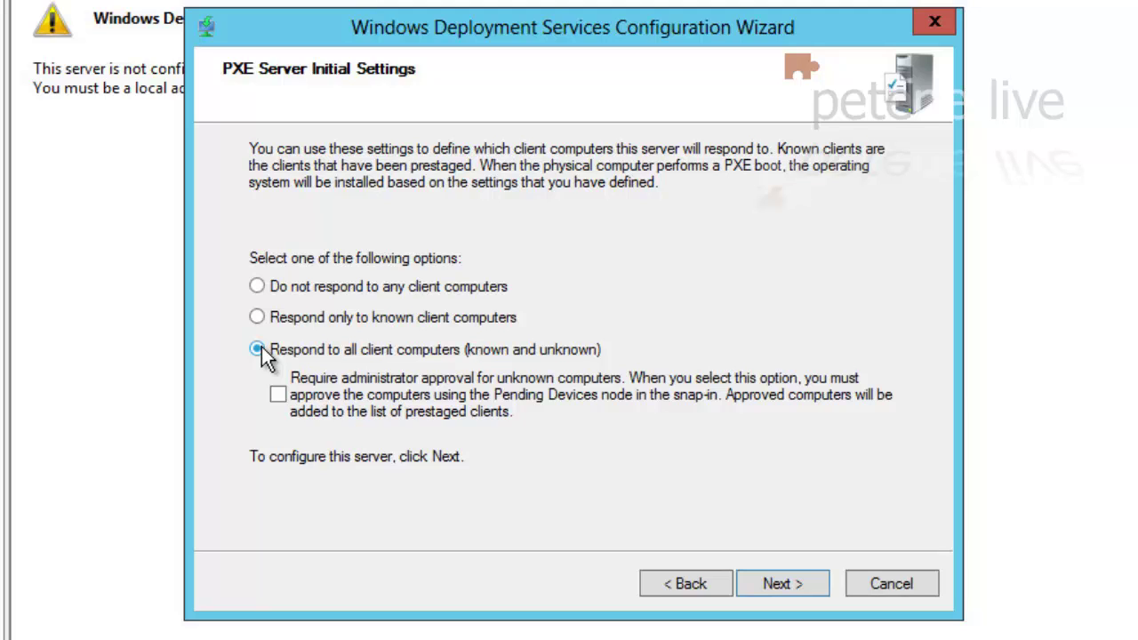
{"action": "left_click", "coordinate": [774, 585]}
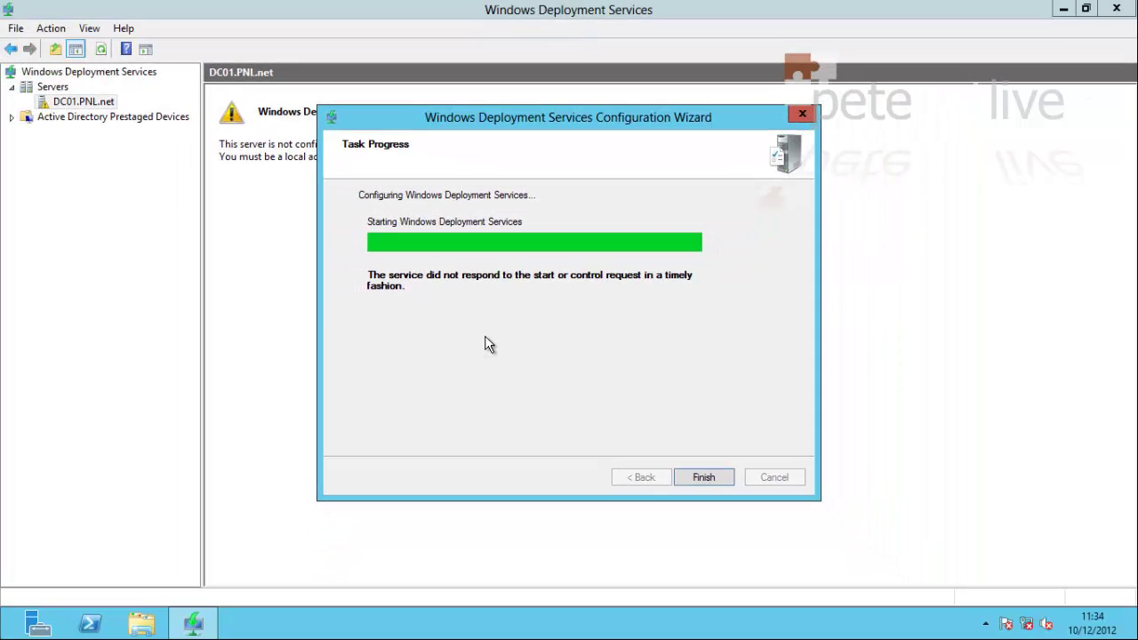
{"action": "left_click", "coordinate": [705, 476]}
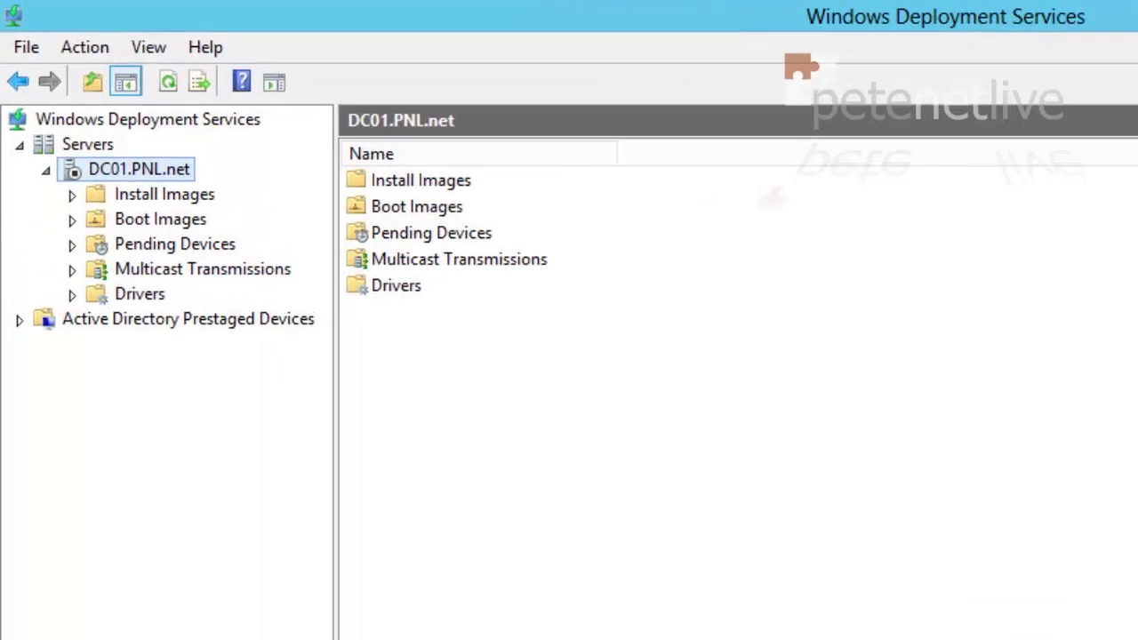
Step: Start the WDS service on DC01.PNL.net through All Tasks > Start and acknowledge the success message
{"action": "right_click", "coordinate": [152, 199]}
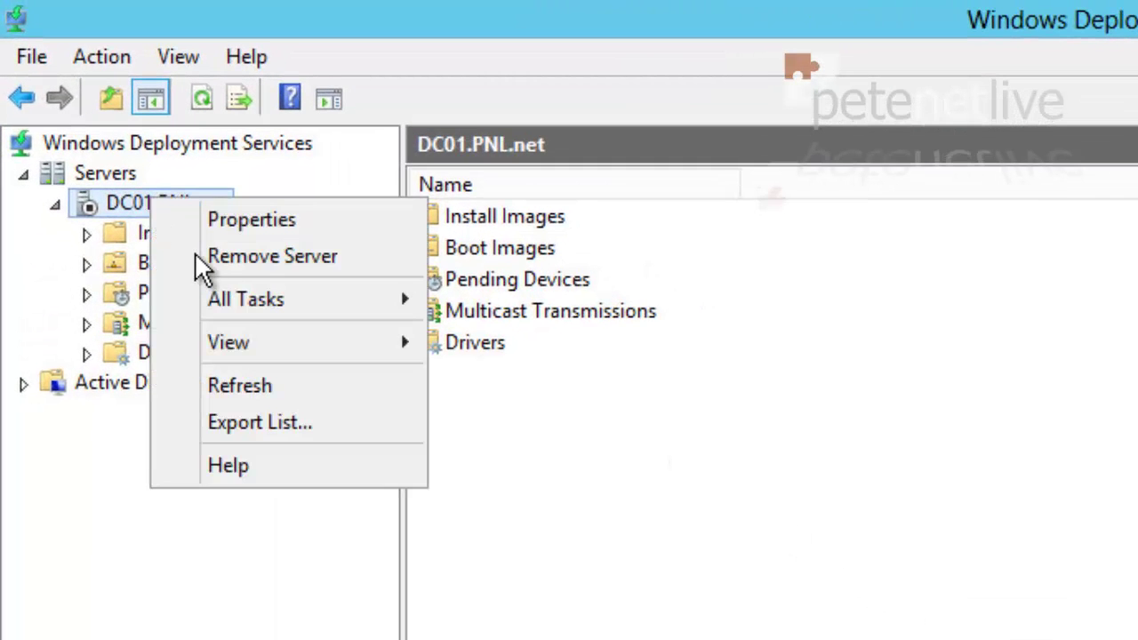
{"action": "mouse_move", "coordinate": [224, 307]}
{"action": "left_click", "coordinate": [534, 300]}
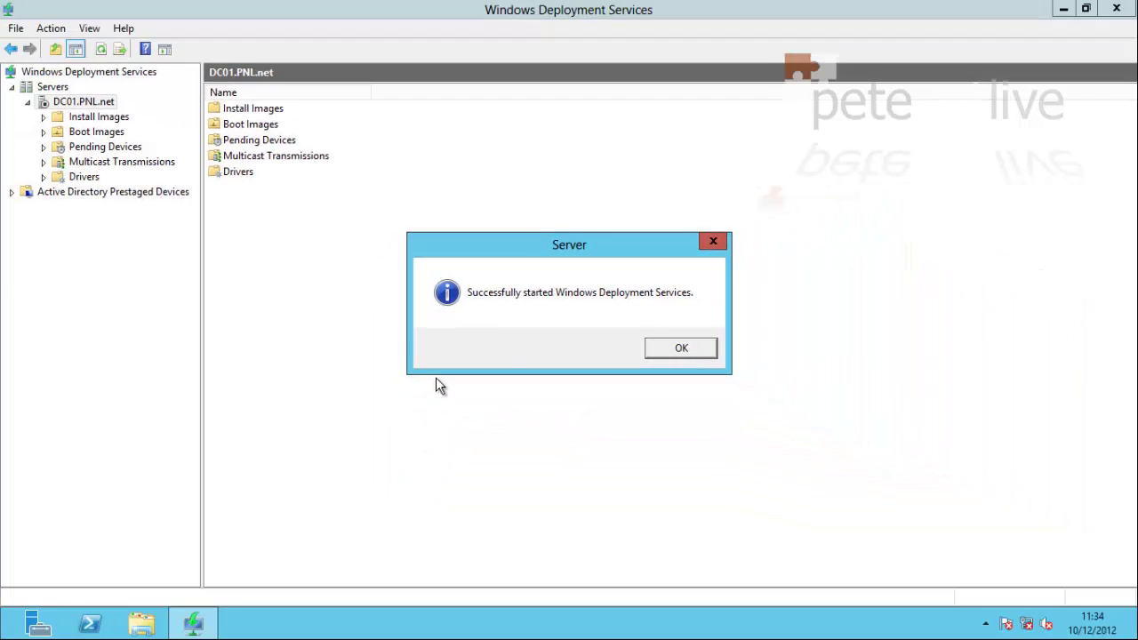
{"action": "left_click", "coordinate": [681, 347]}
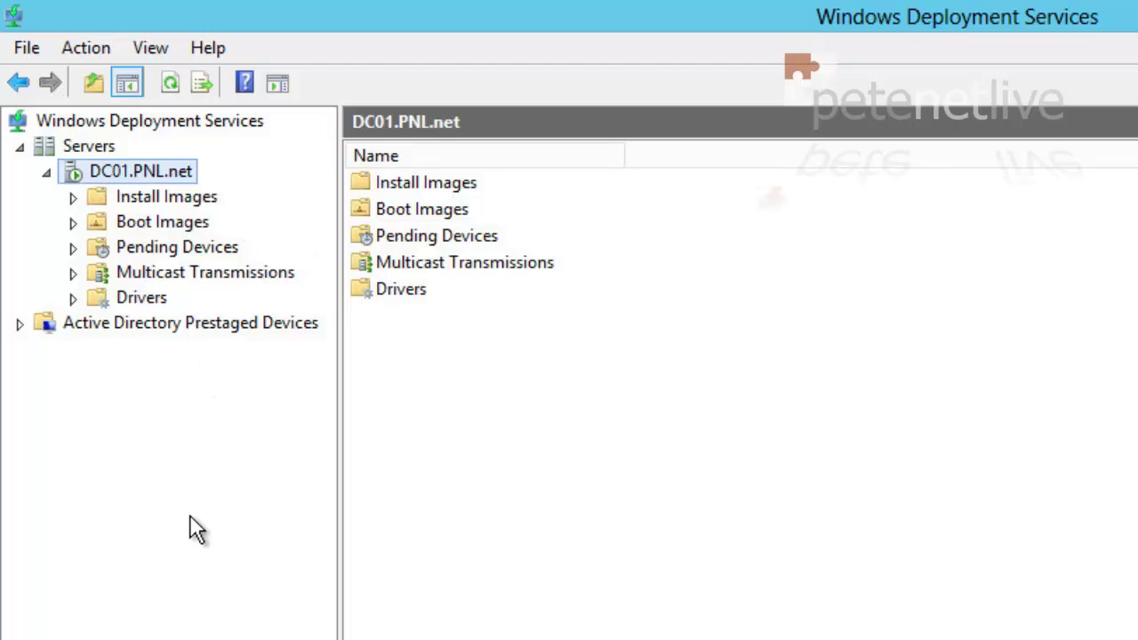
Step: Add an image group named 'Deployment Group' under Install Images
{"action": "left_click", "coordinate": [154, 199]}
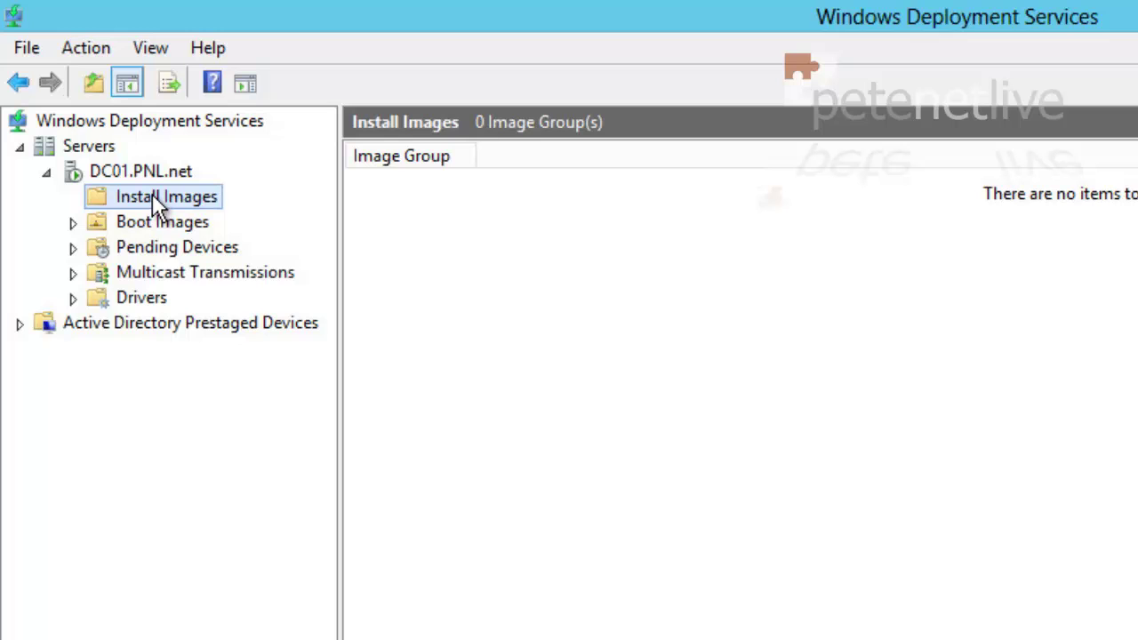
{"action": "right_click", "coordinate": [155, 205]}
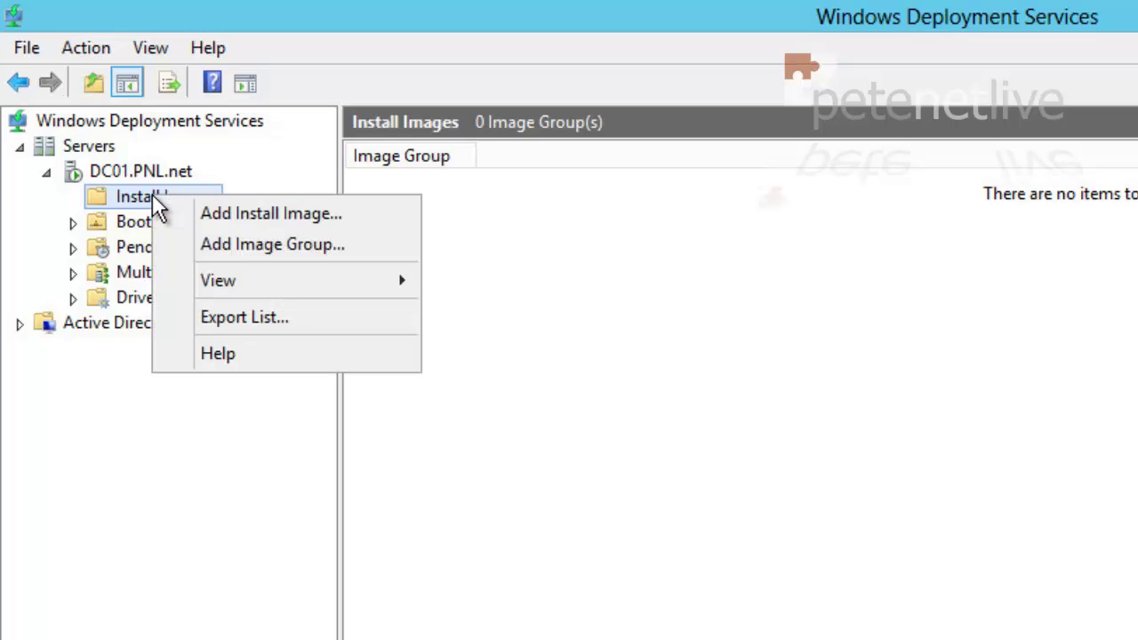
{"action": "left_click", "coordinate": [249, 246]}
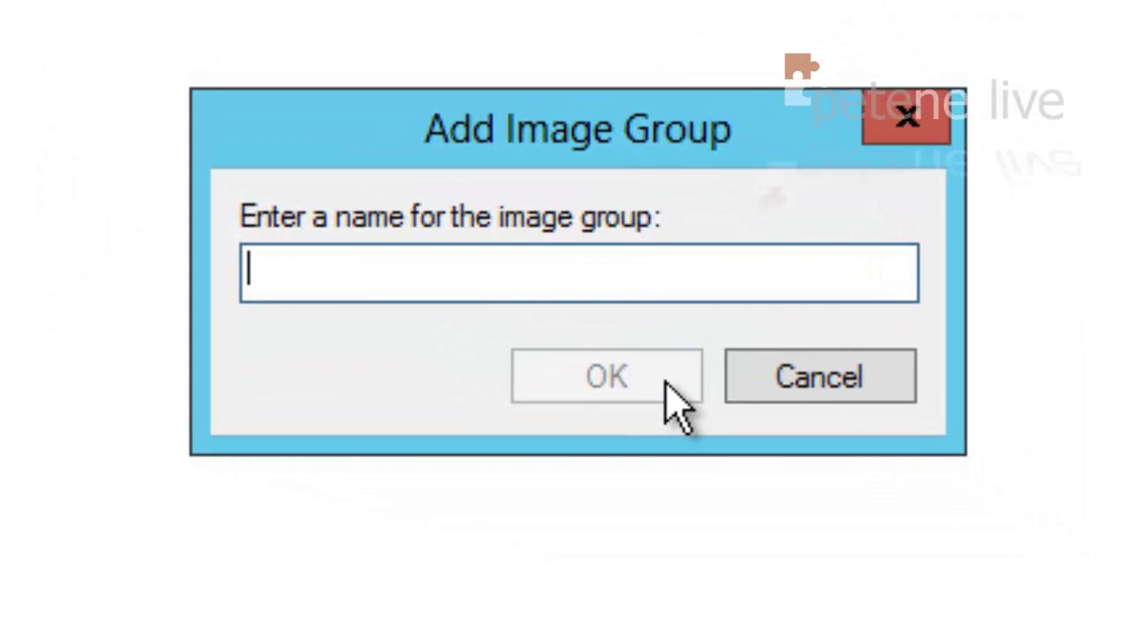
{"action": "type", "text": "Deployment Group"}
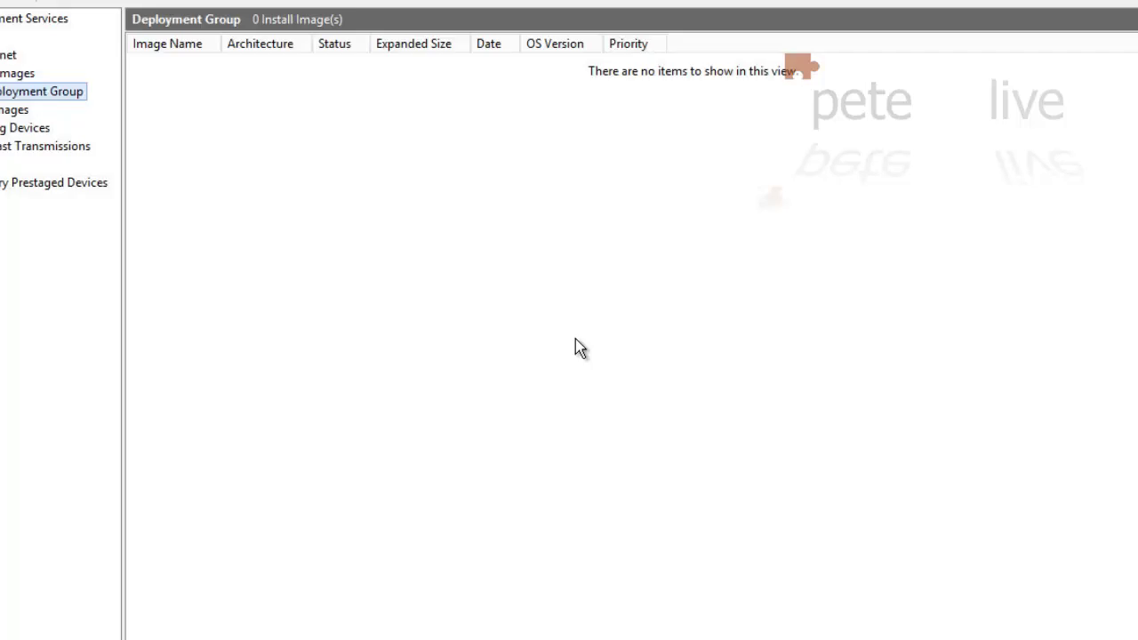
Step: Start adding a boot image and choose D:\sources\boot.wim from the installation DVD
{"action": "left_click", "coordinate": [14, 110]}
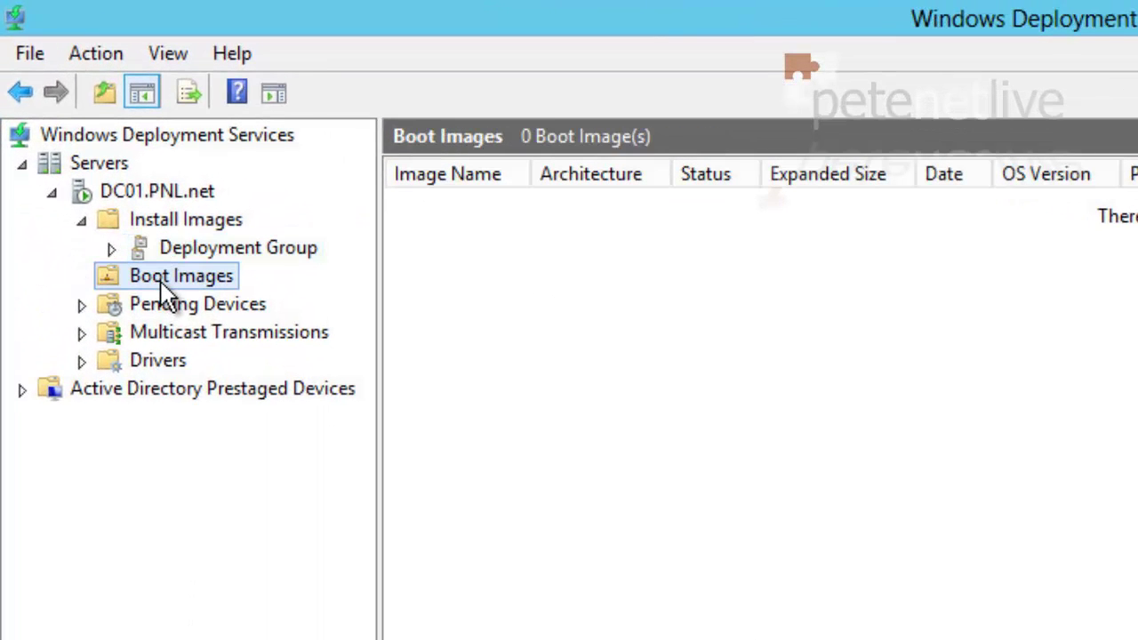
{"action": "right_click", "coordinate": [164, 286]}
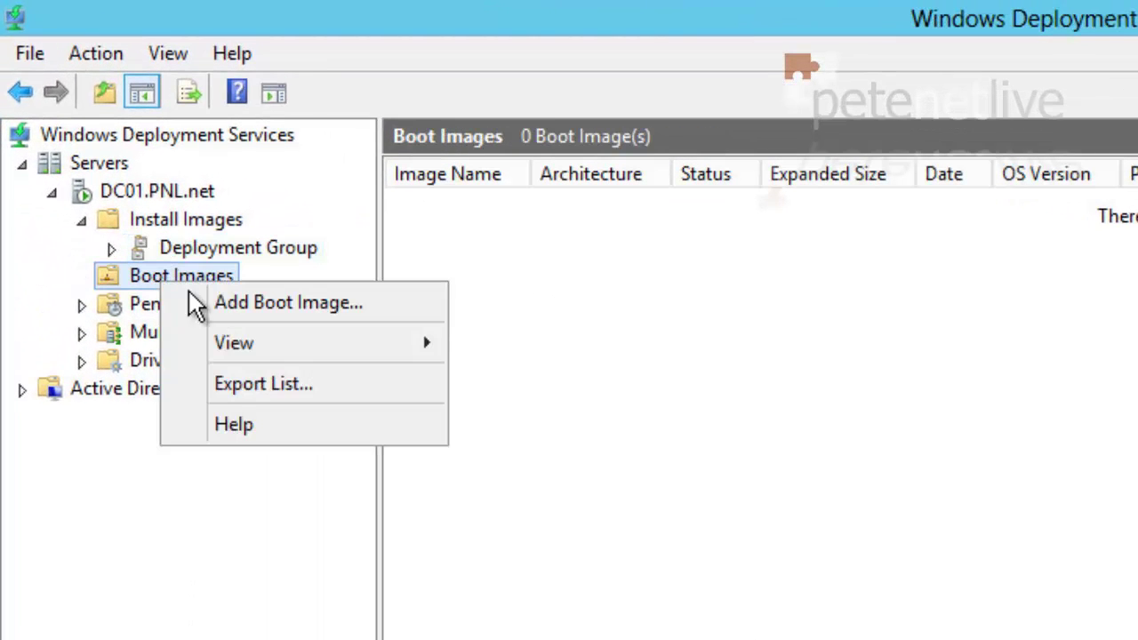
{"action": "left_click", "coordinate": [197, 302]}
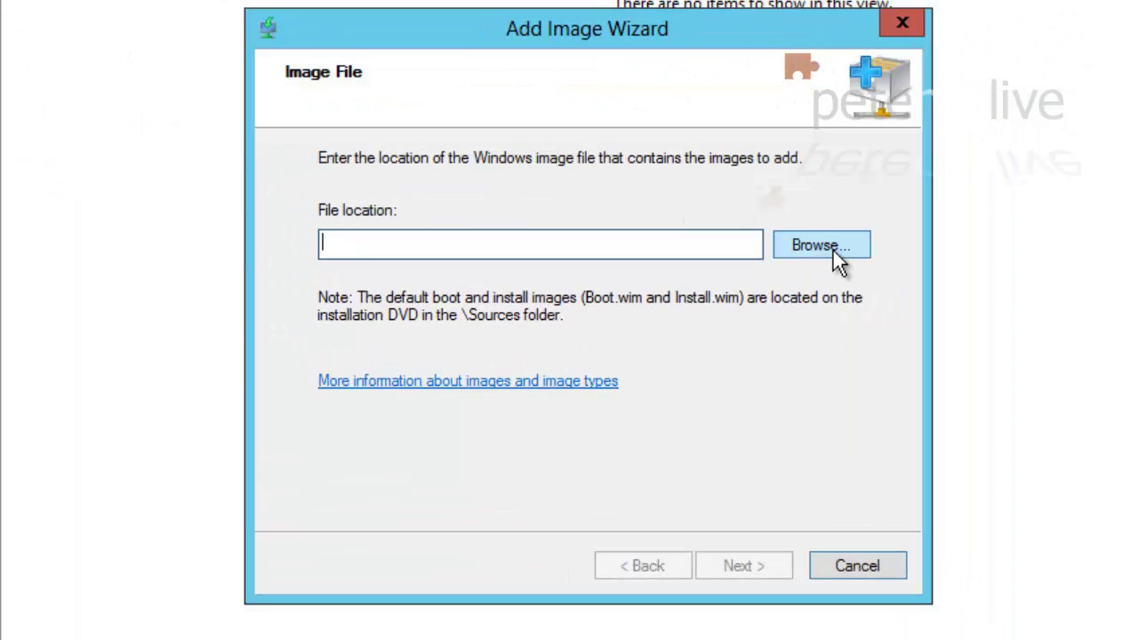
{"action": "left_click", "coordinate": [803, 243]}
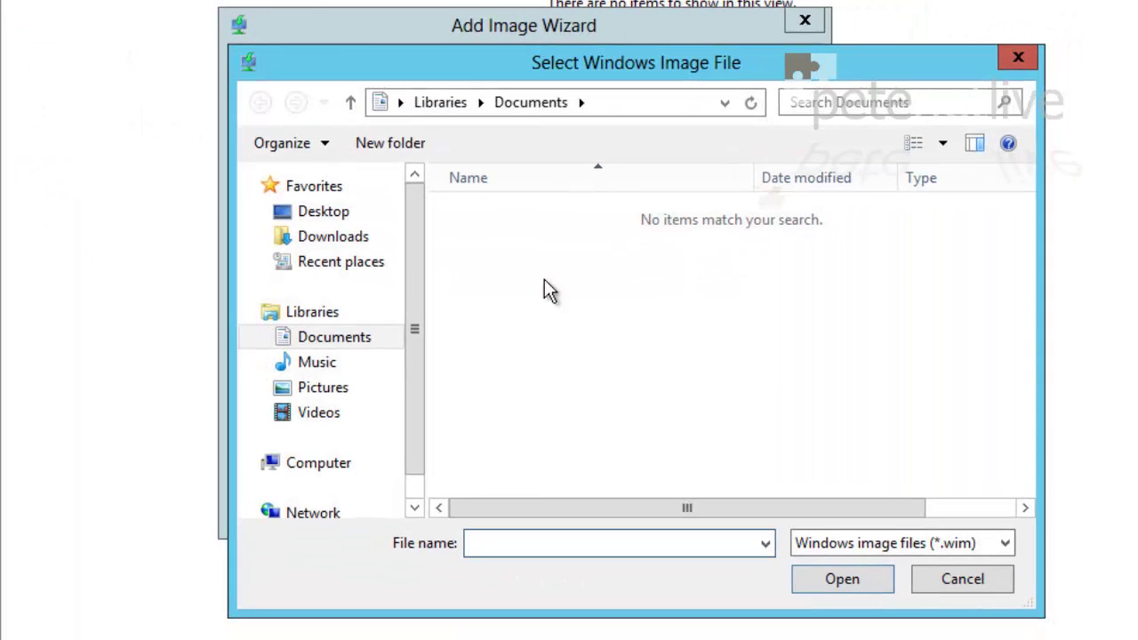
{"action": "left_click", "coordinate": [320, 466]}
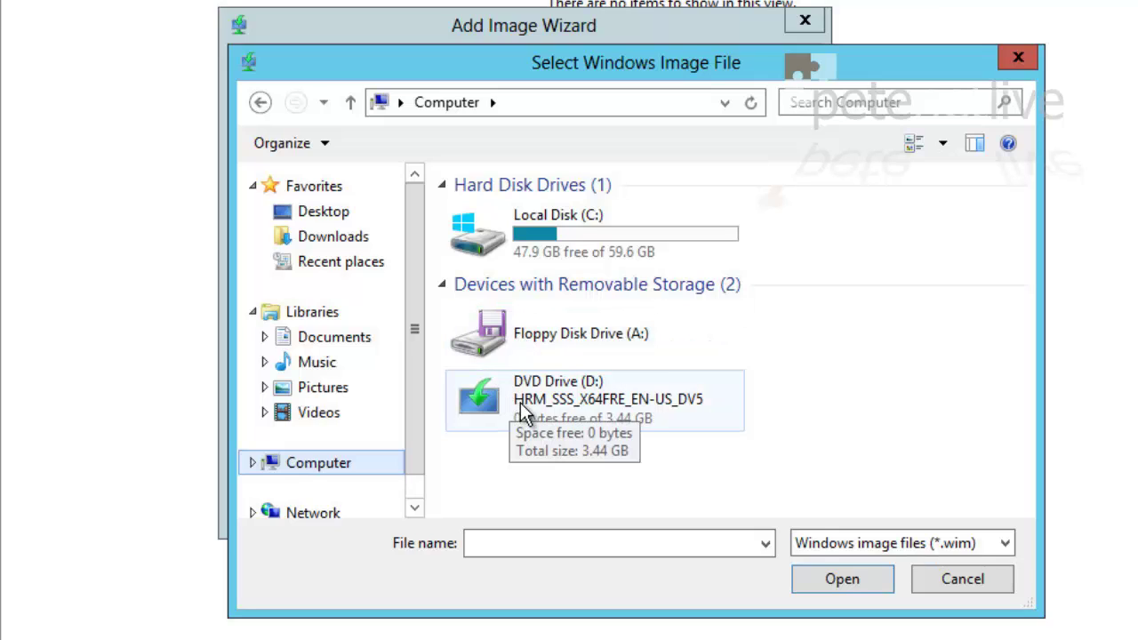
{"action": "left_click", "coordinate": [554, 412]}
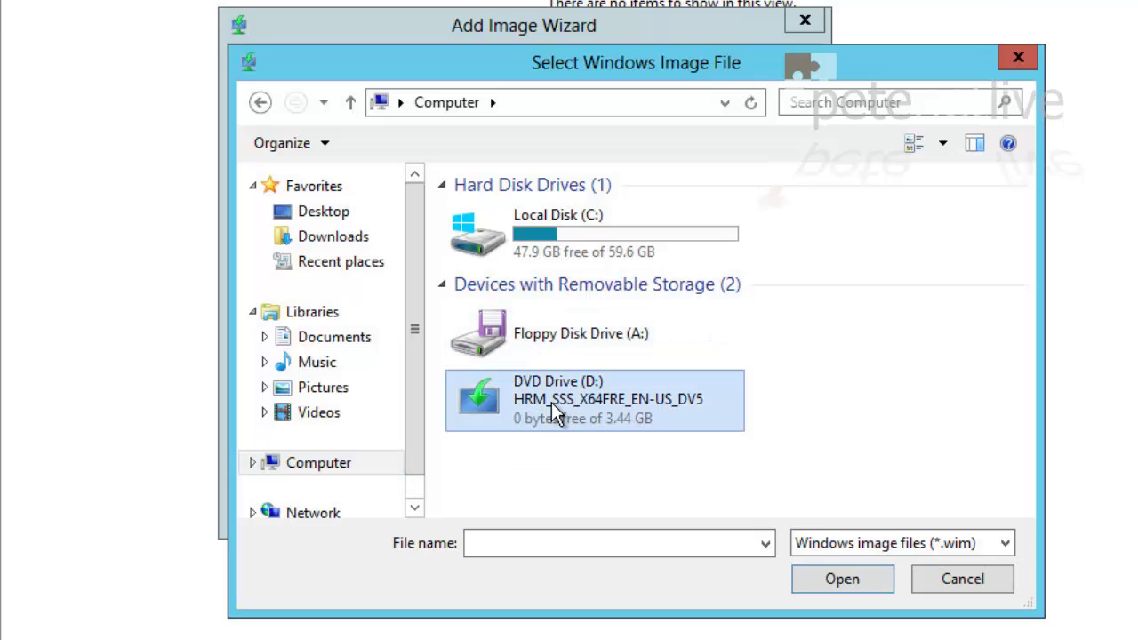
{"action": "left_click", "coordinate": [835, 582]}
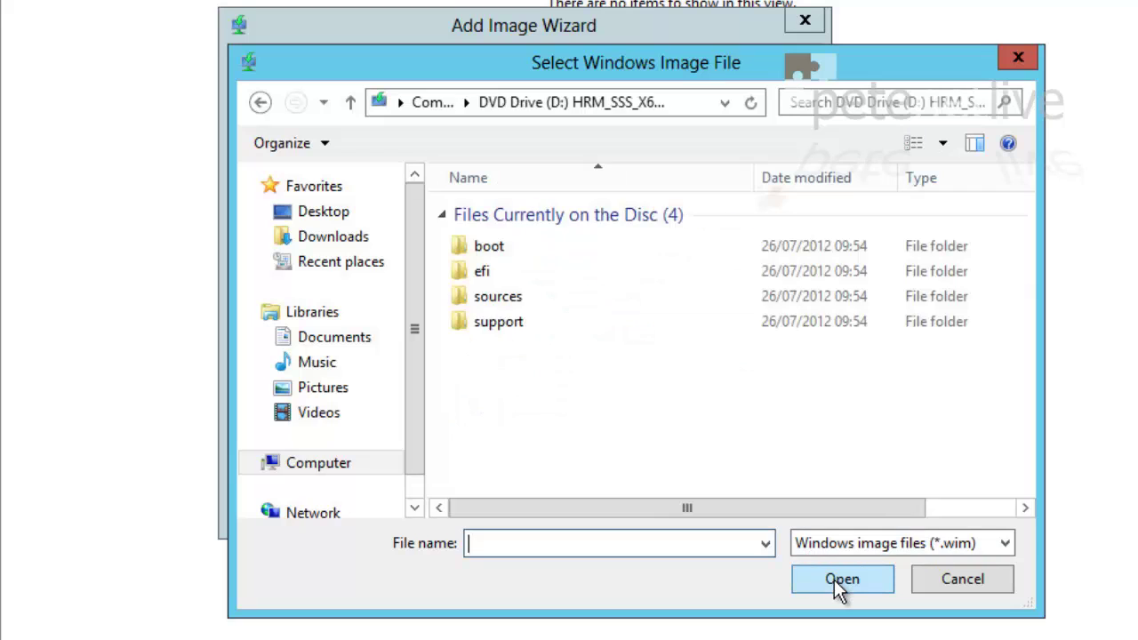
{"action": "double_click", "coordinate": [485, 296]}
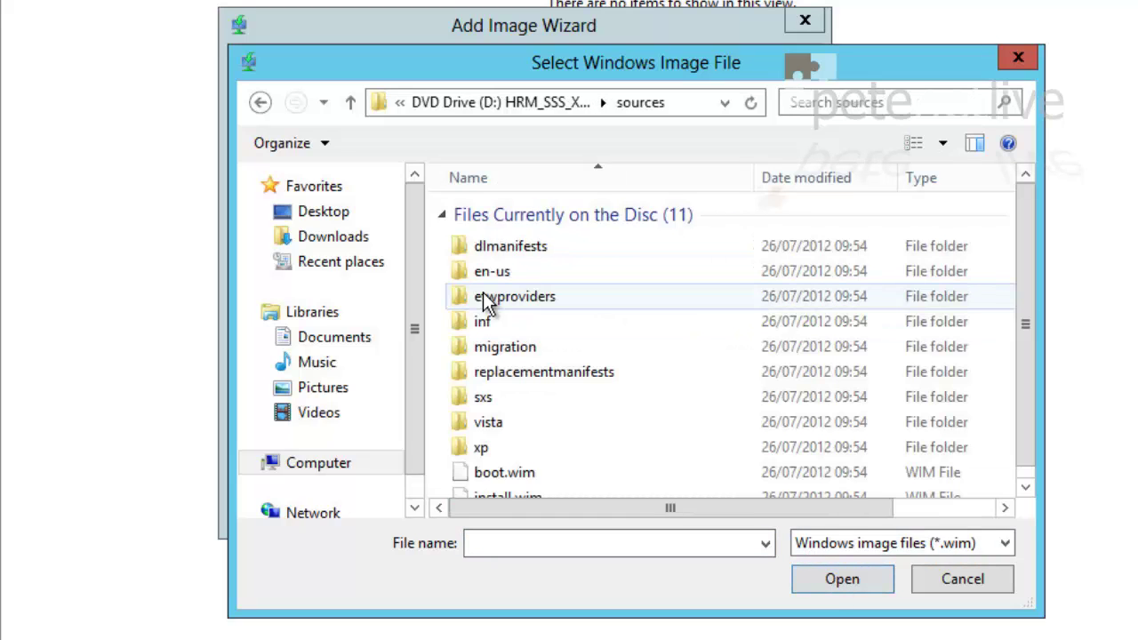
{"action": "left_click", "coordinate": [491, 459]}
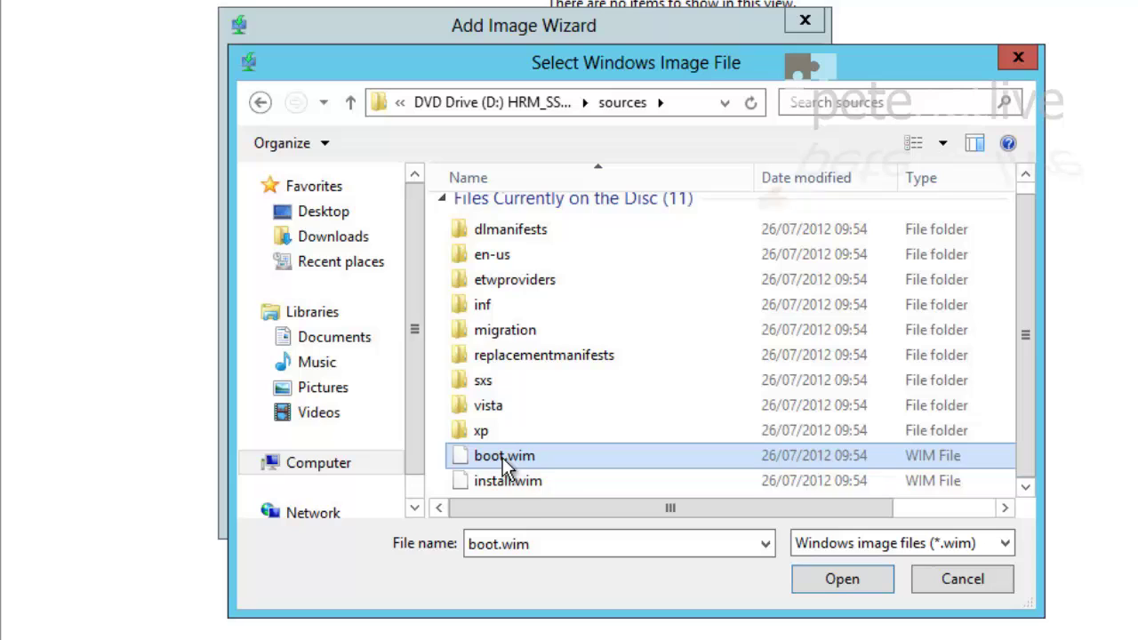
{"action": "left_click", "coordinate": [840, 580]}
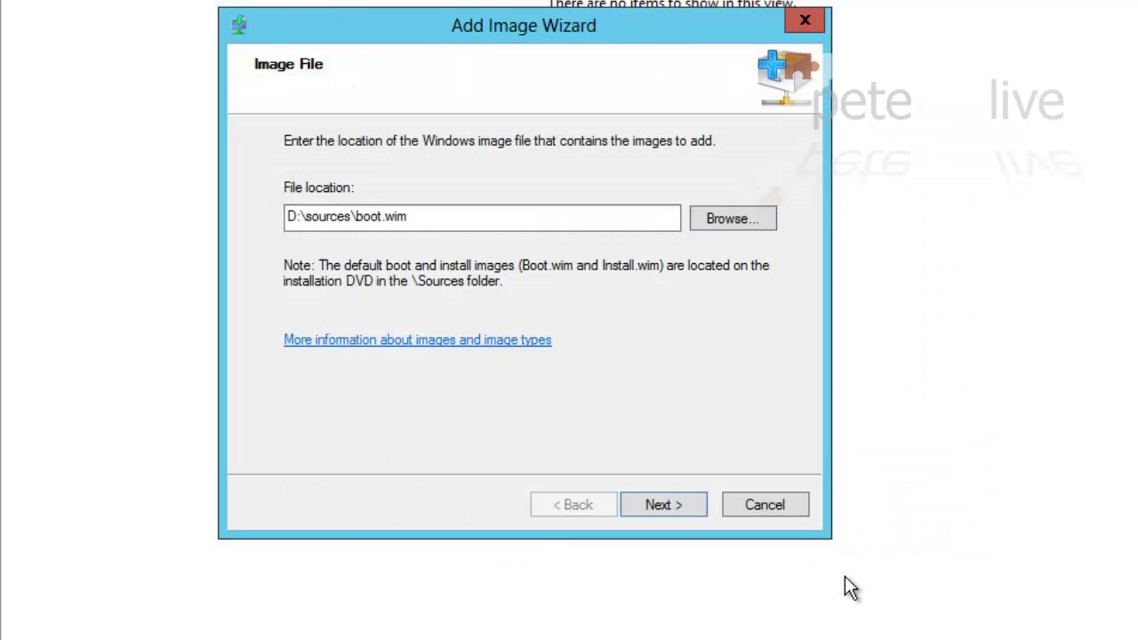
Step: Name the boot image 'Install and Image', describe it 'Deploy an Image from WDS', and finish adding it
{"action": "left_click", "coordinate": [658, 505]}
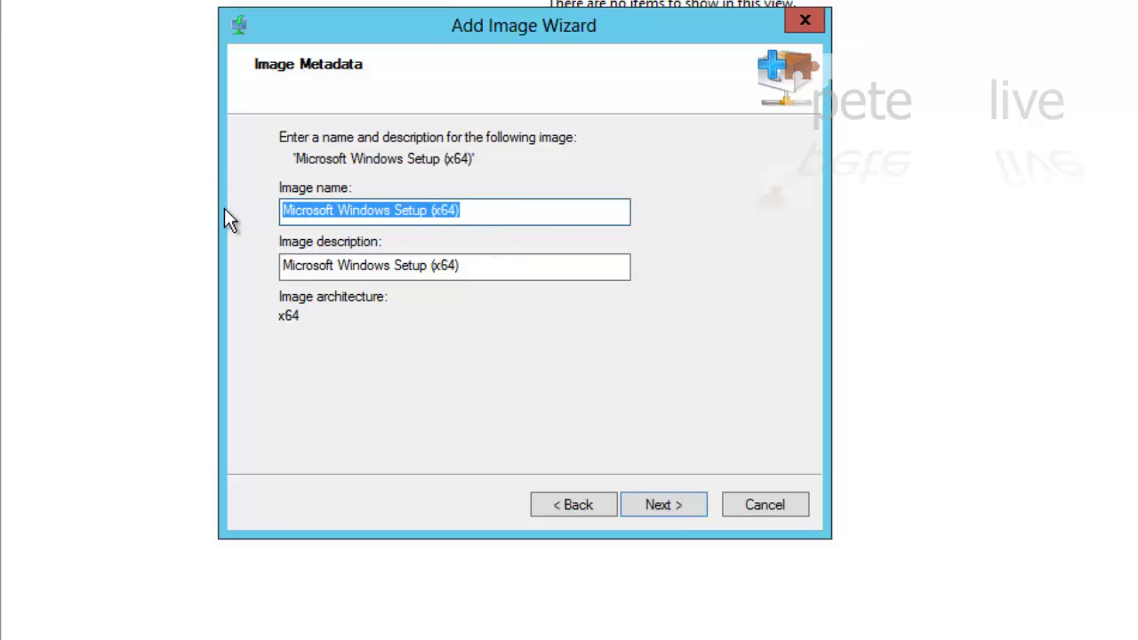
{"action": "type", "text": "Install and Image"}
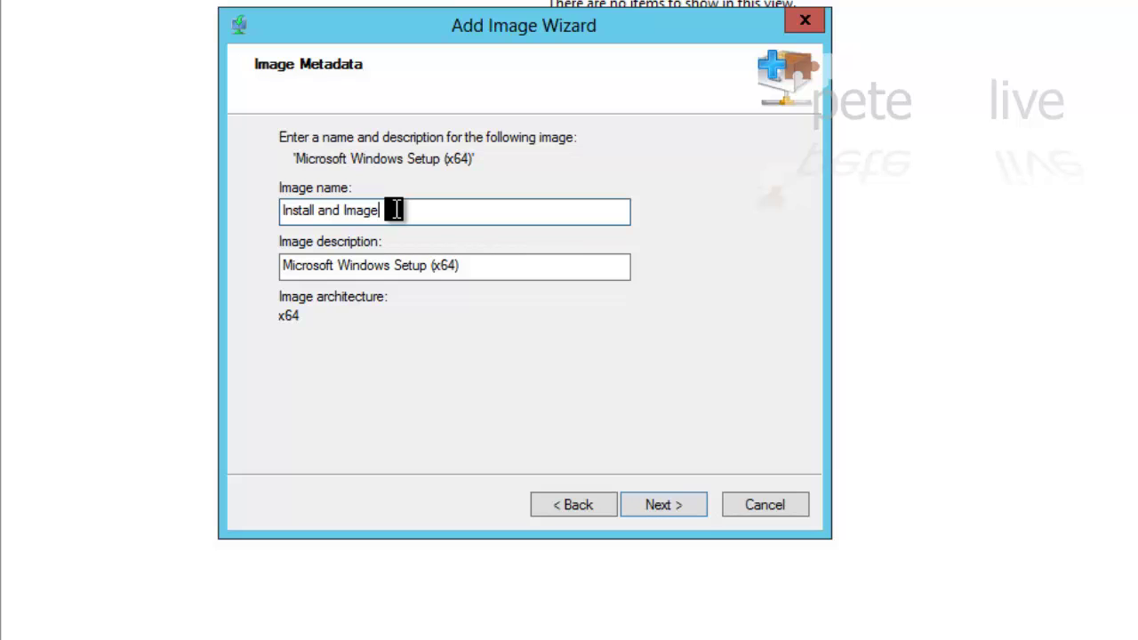
{"action": "left_click_drag", "start_coordinate": [472, 264], "coordinate": [227, 270]}
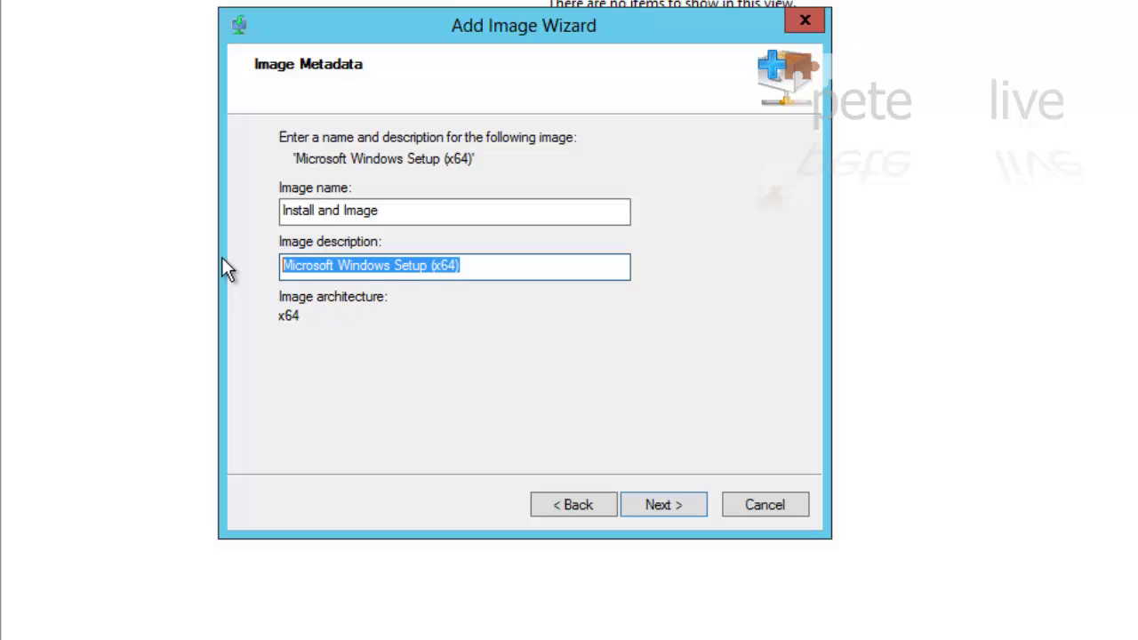
{"action": "type", "text": "Deploy an"}
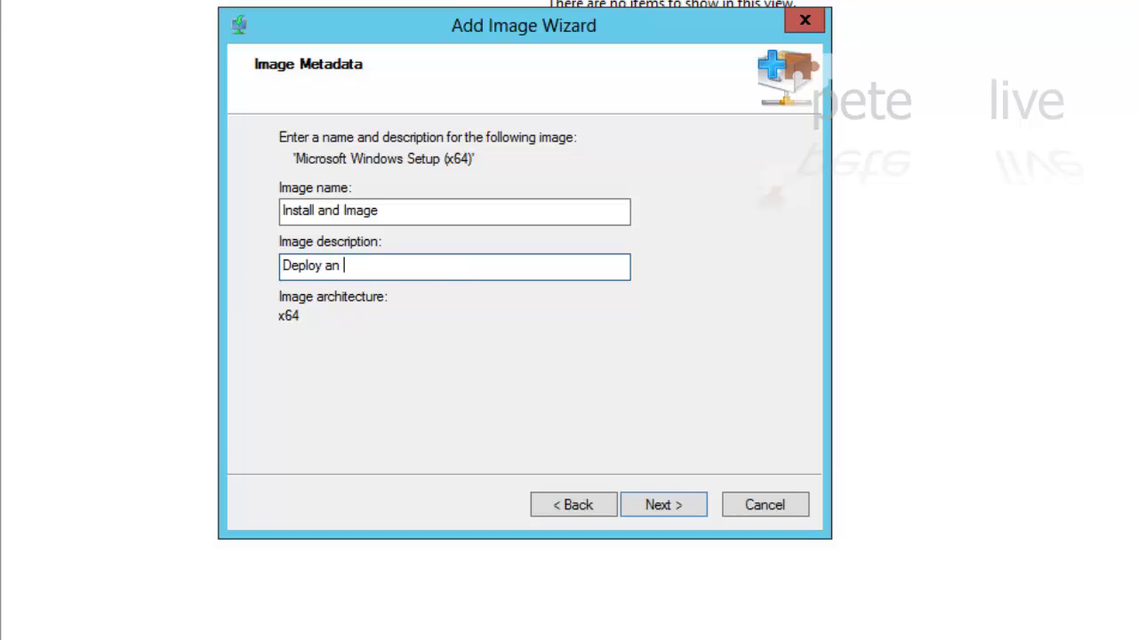
{"action": "type", "text": " Image from WDS"}
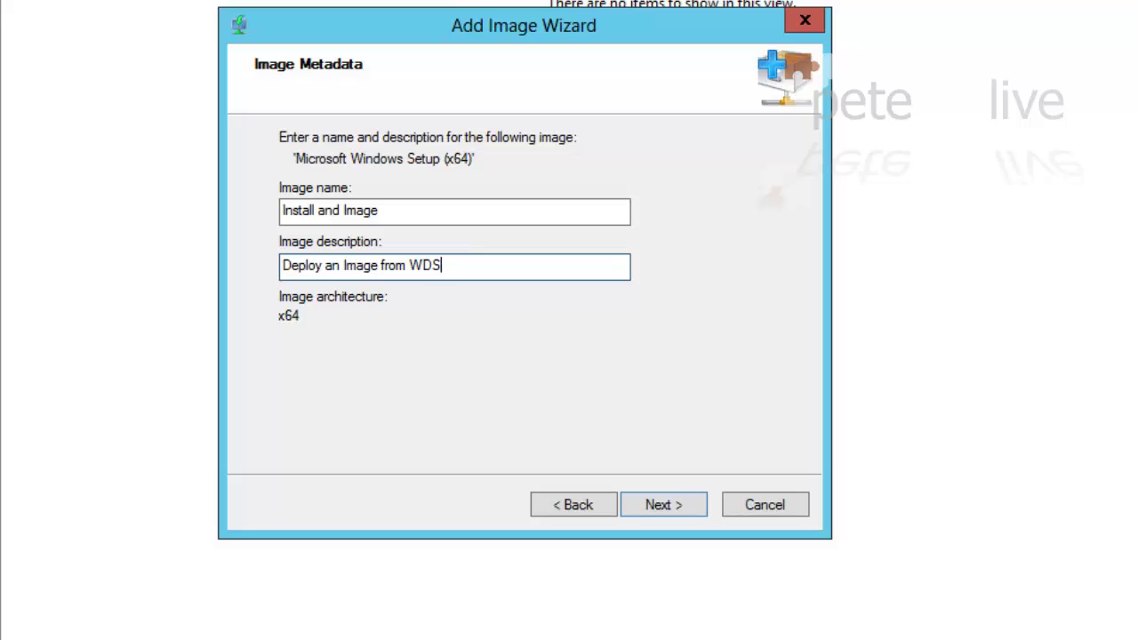
{"action": "left_click", "coordinate": [653, 500]}
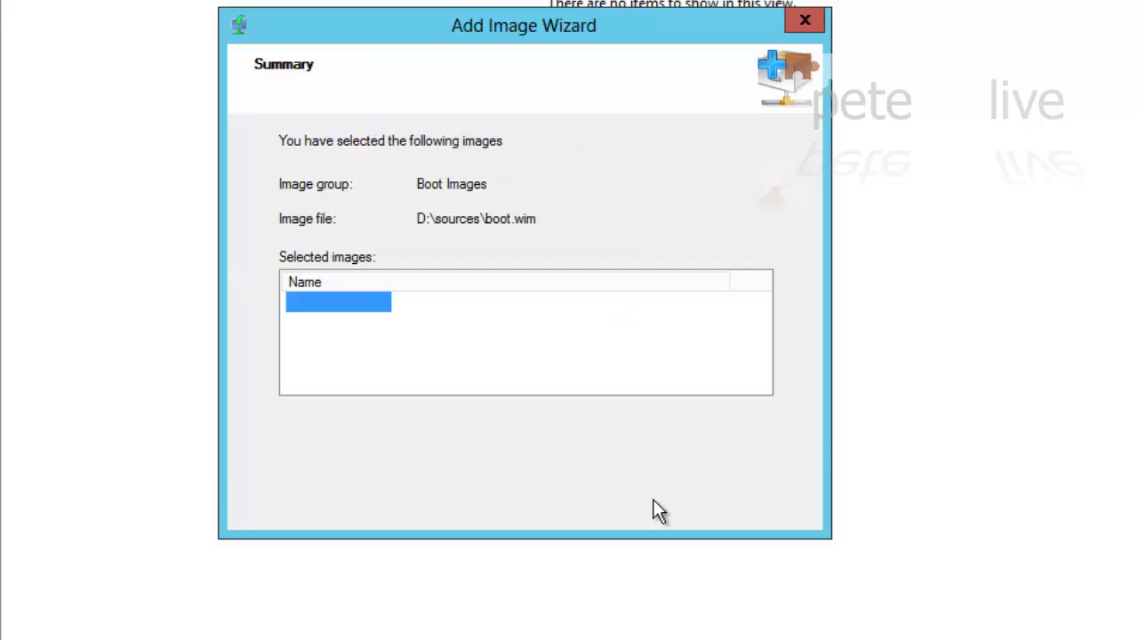
{"action": "left_click", "coordinate": [654, 503]}
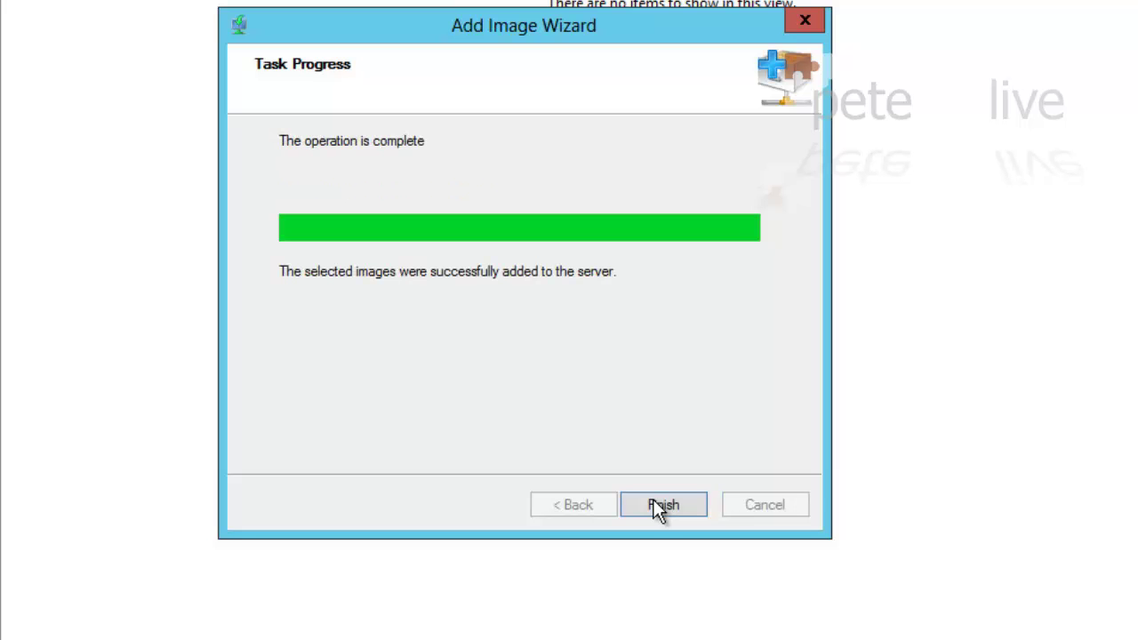
{"action": "left_click", "coordinate": [663, 504]}
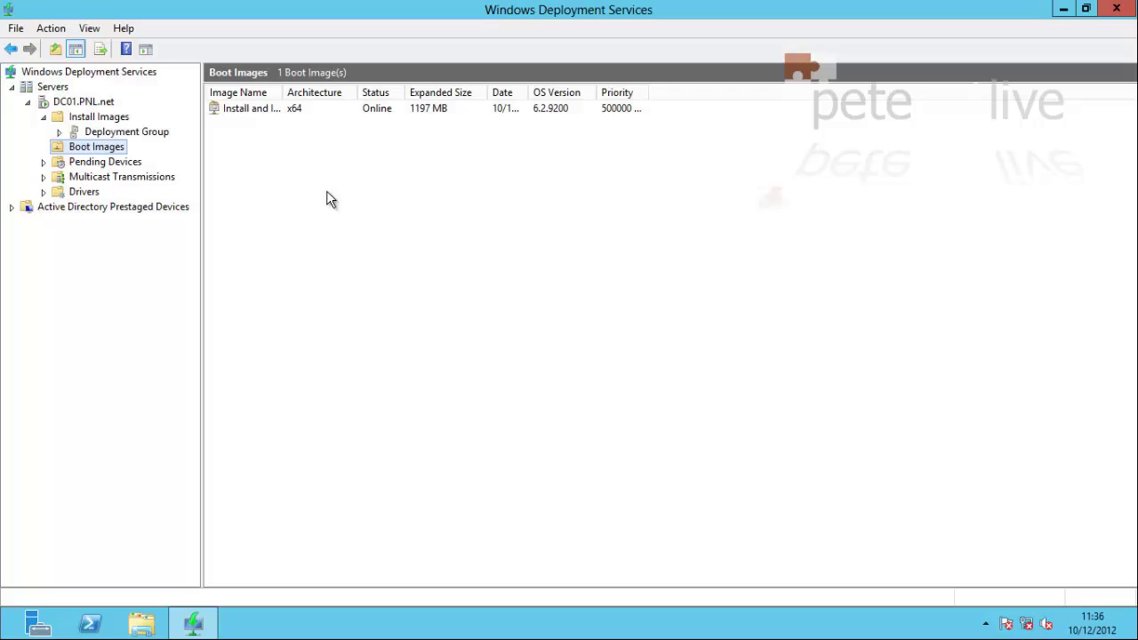
Step: Widen the Image Name column and rename the boot image to 'Install an Image' in its Properties
{"action": "left_click_drag", "start_coordinate": [285, 92], "coordinate": [330, 91]}
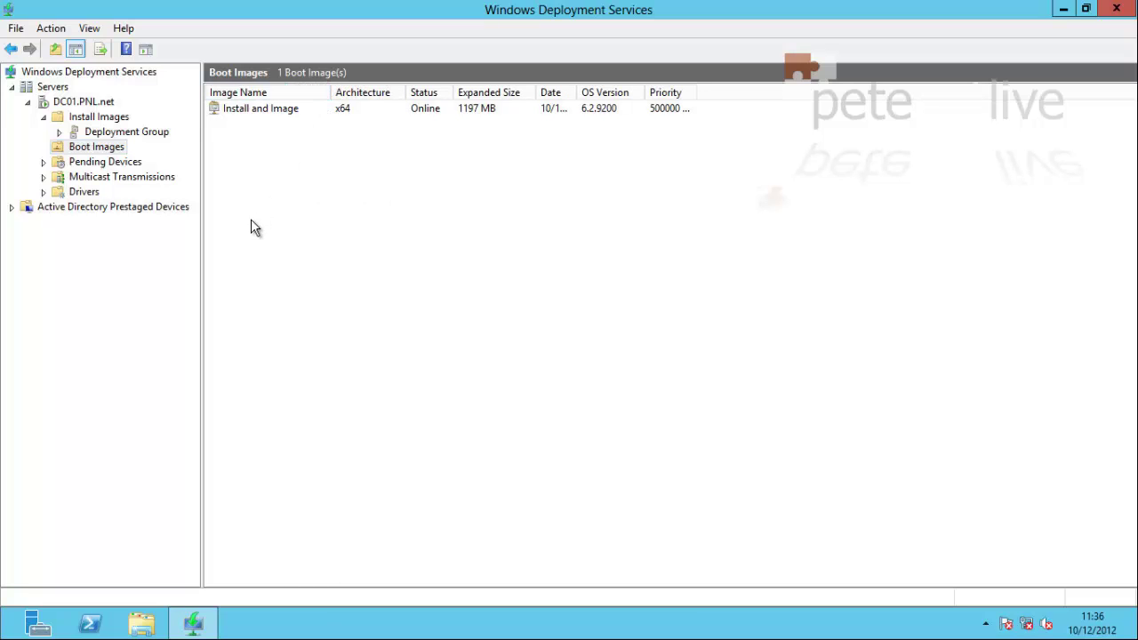
{"action": "right_click", "coordinate": [240, 108]}
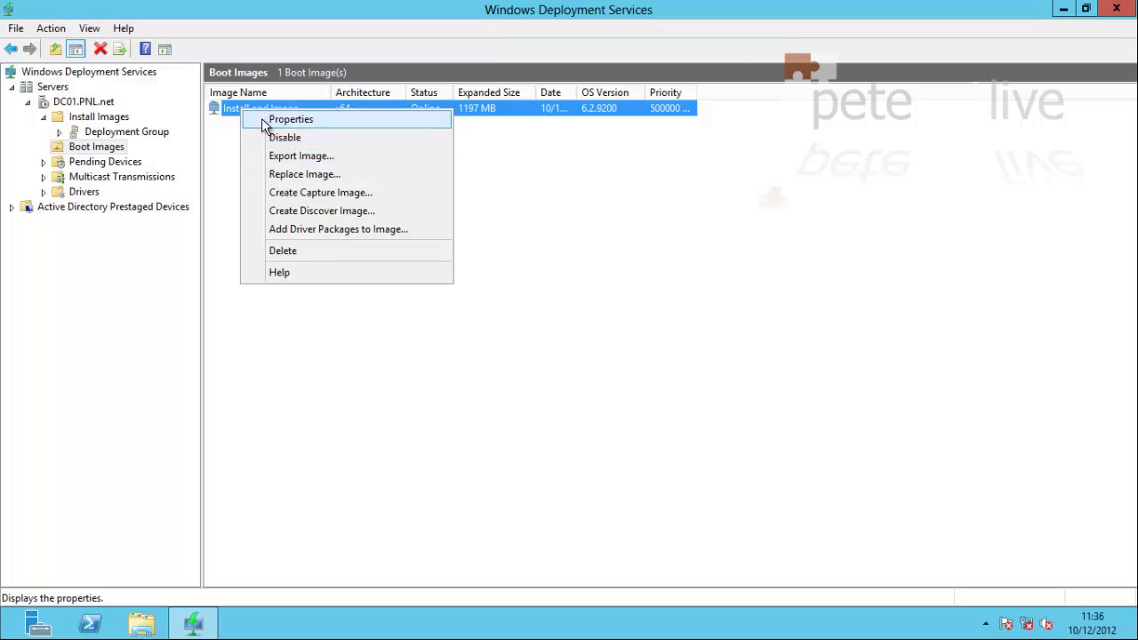
{"action": "left_click", "coordinate": [266, 119]}
{"action": "left_click", "coordinate": [506, 113]}
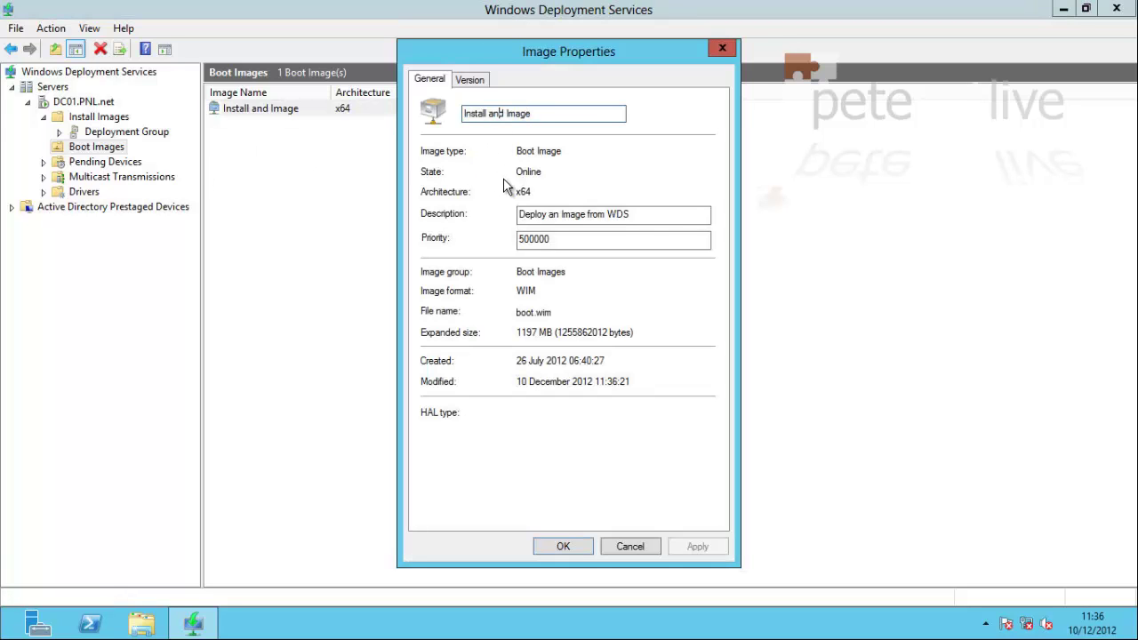
{"action": "key", "text": "BackSpace"}
{"action": "left_click", "coordinate": [678, 544]}
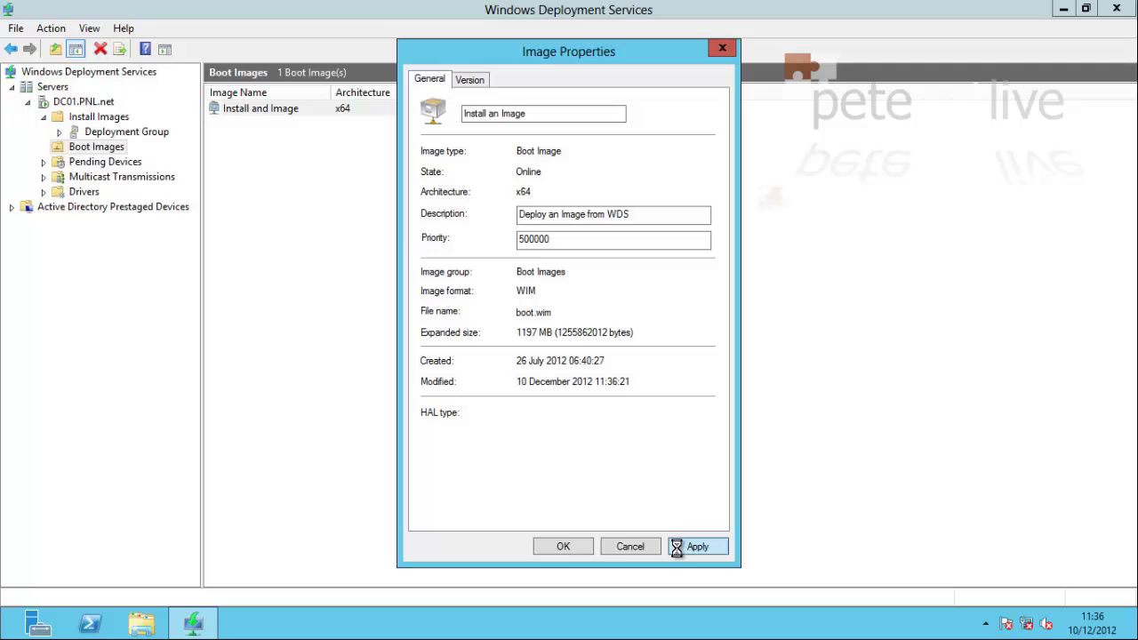
{"action": "left_click", "coordinate": [562, 546]}
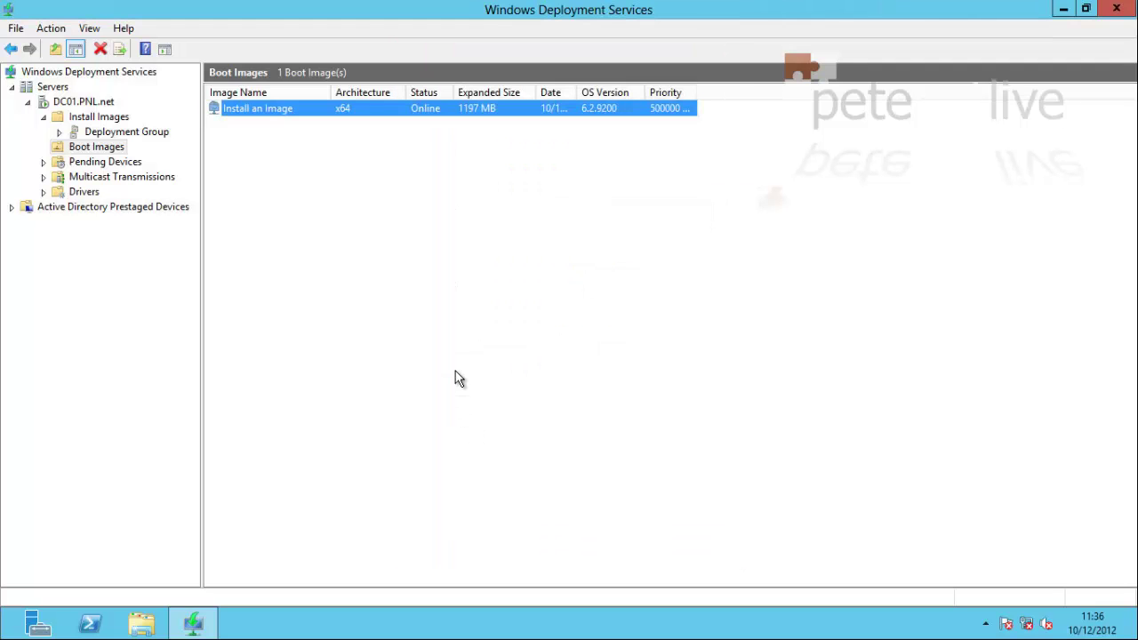
Step: Start a capture image from the boot image, named 'Capture an Image' with description 'Capture an Image to WDS'
{"action": "right_click", "coordinate": [240, 109]}
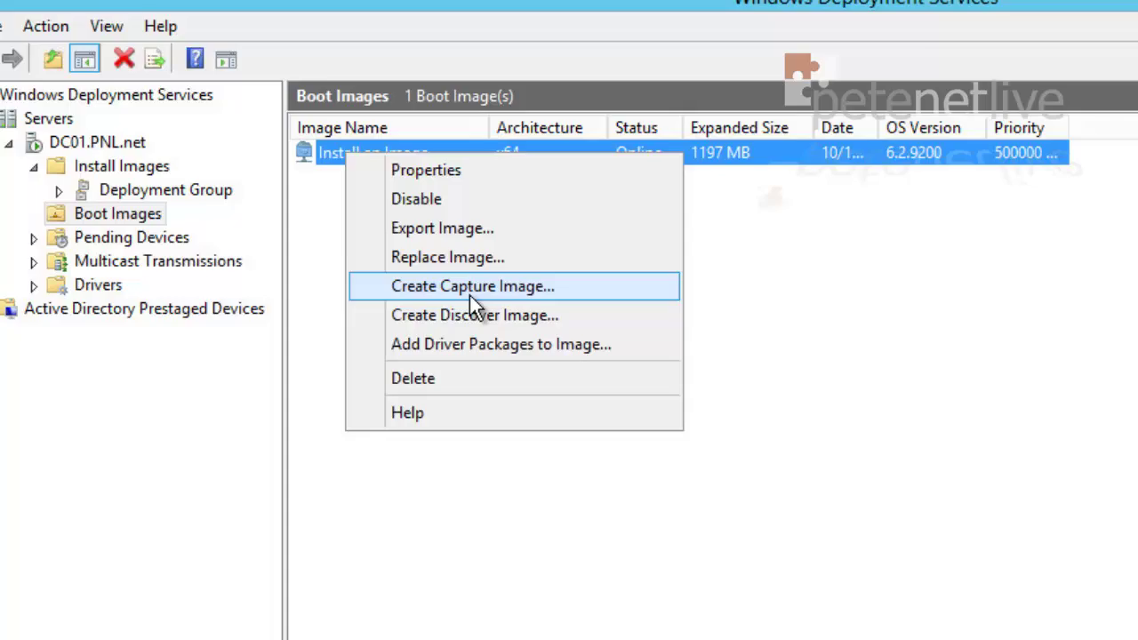
{"action": "left_click", "coordinate": [471, 296]}
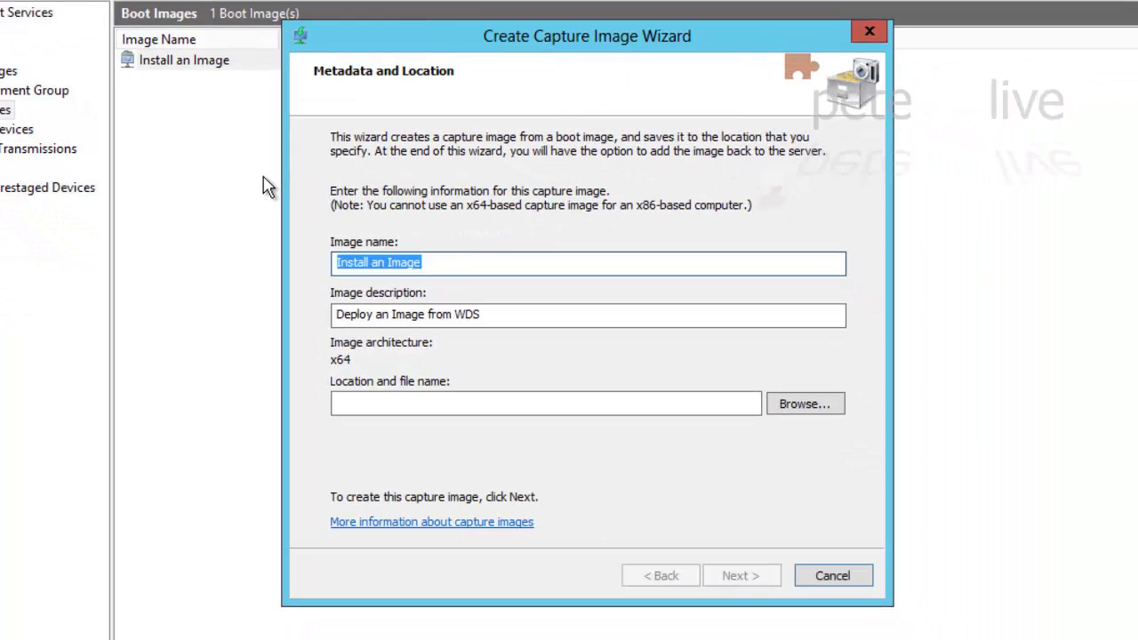
{"action": "double_click", "coordinate": [369, 262]}
{"action": "type", "text": "Capture"}
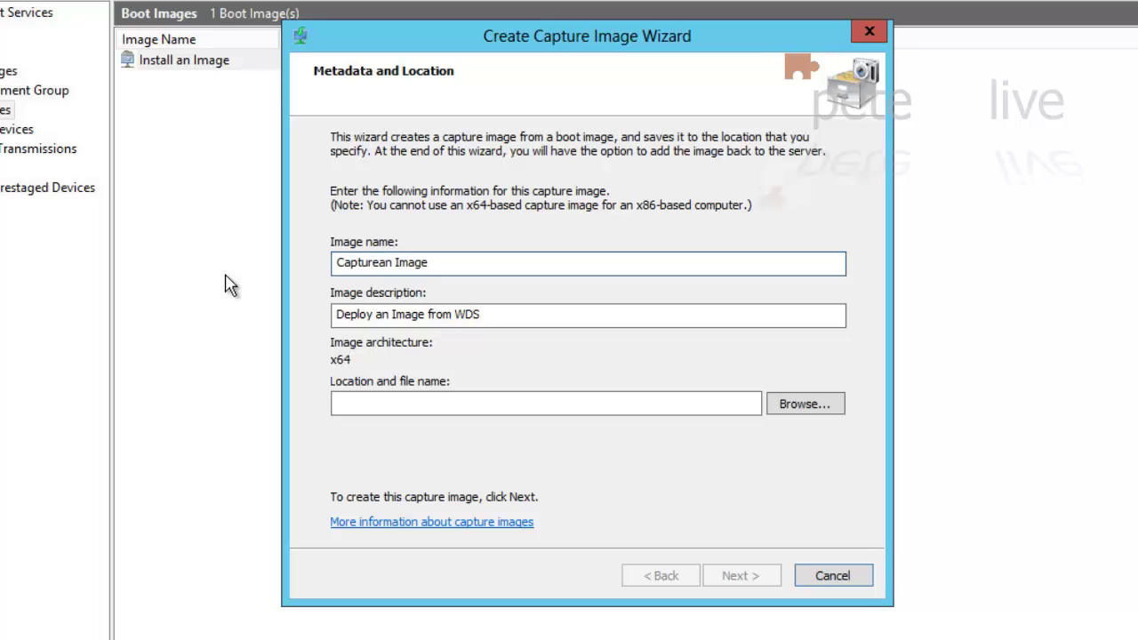
{"action": "double_click", "coordinate": [369, 316]}
{"action": "type", "text": "Capture"}
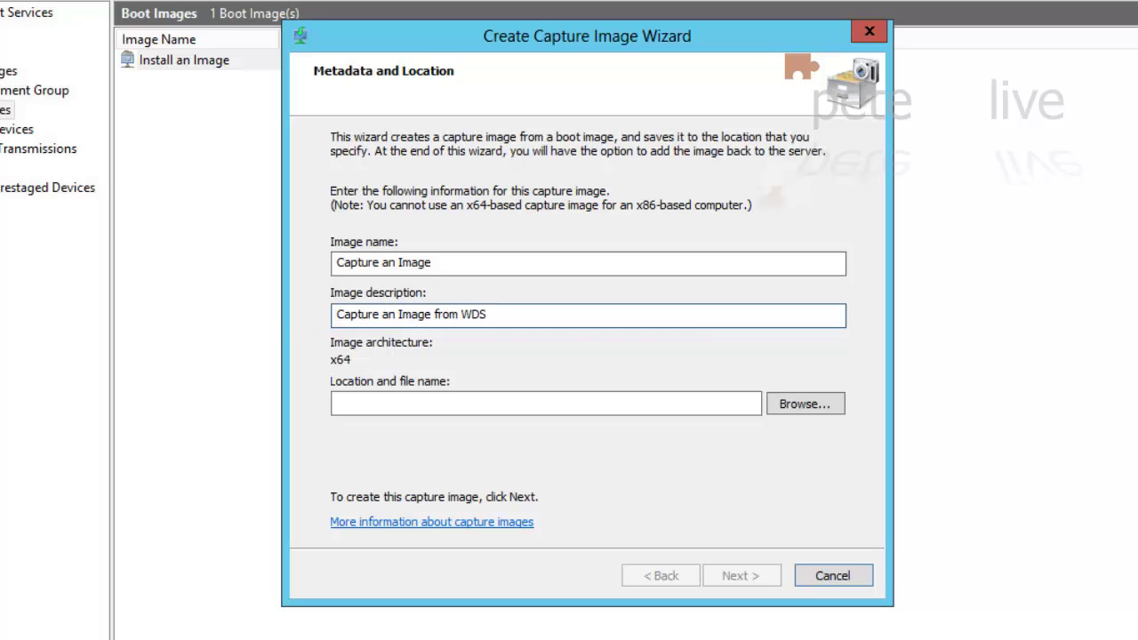
{"action": "double_click", "coordinate": [448, 314]}
{"action": "type", "text": "to"}
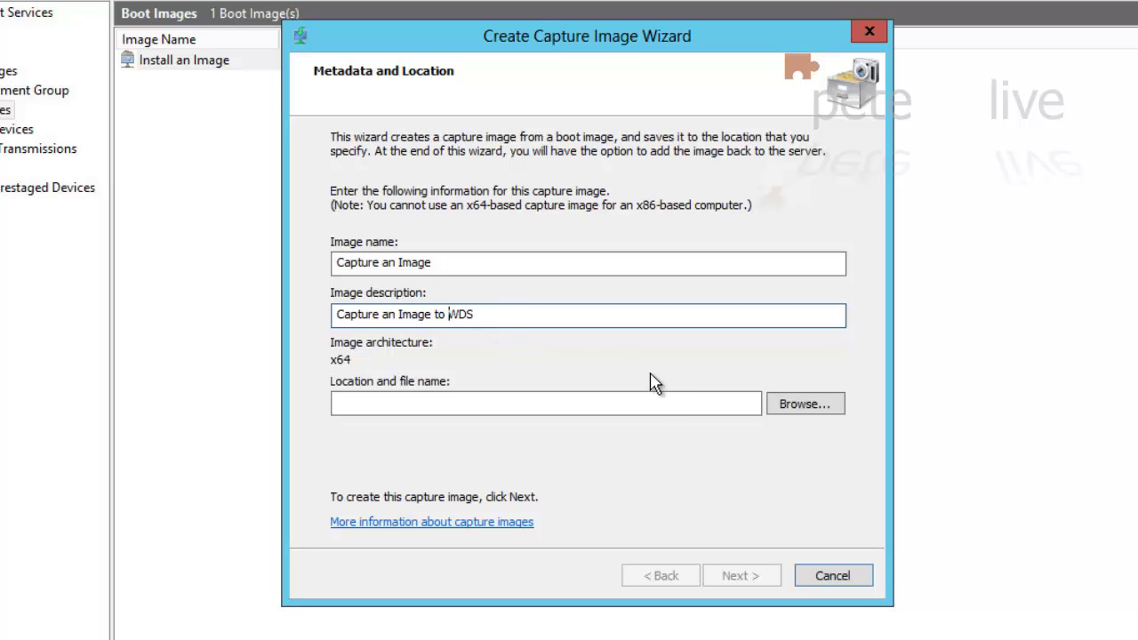
Step: Browse to C:\RemoteInstall\Boot\x64\en-US as the capture image save location
{"action": "left_click", "coordinate": [497, 400]}
{"action": "left_click", "coordinate": [800, 405]}
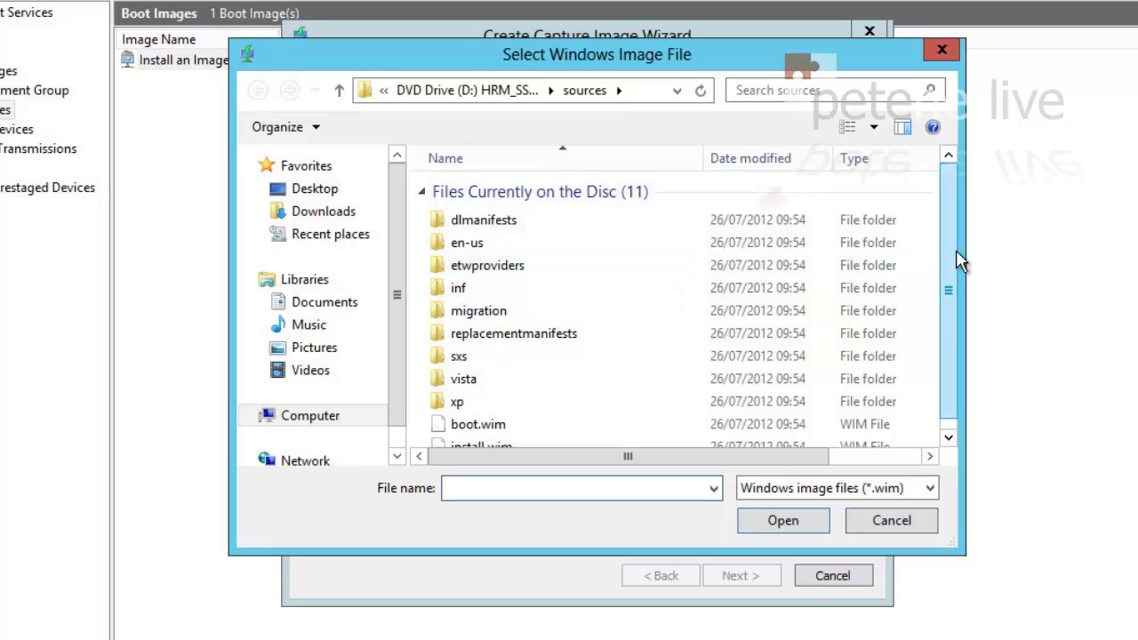
{"action": "scroll", "coordinate": [949, 281], "scroll_direction": "down", "scroll_amount": 1}
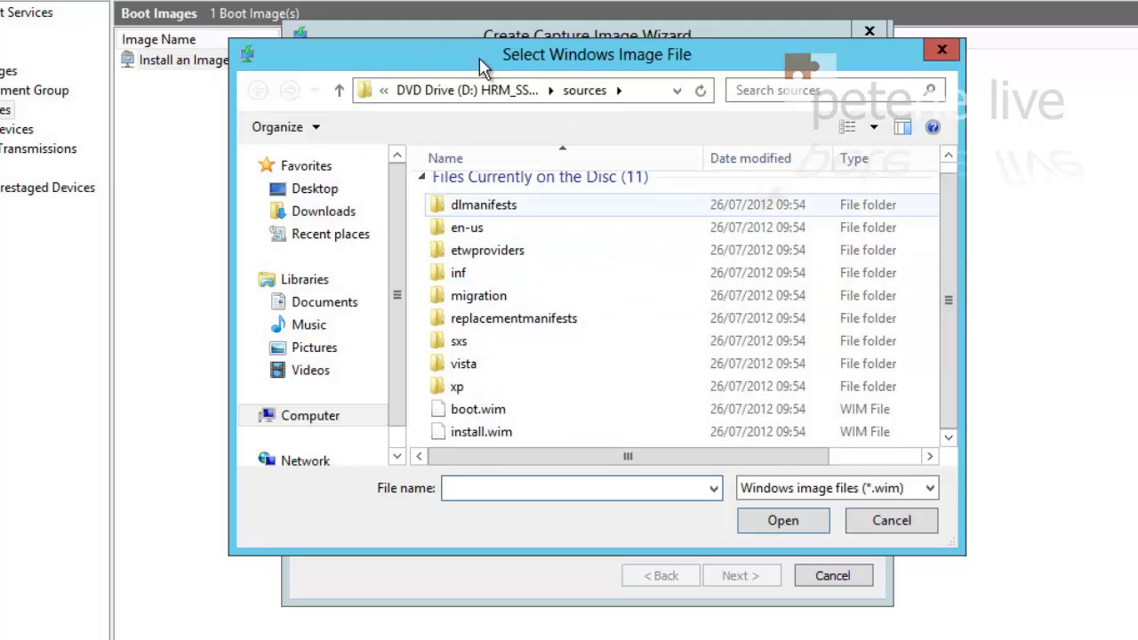
{"action": "left_click", "coordinate": [305, 416]}
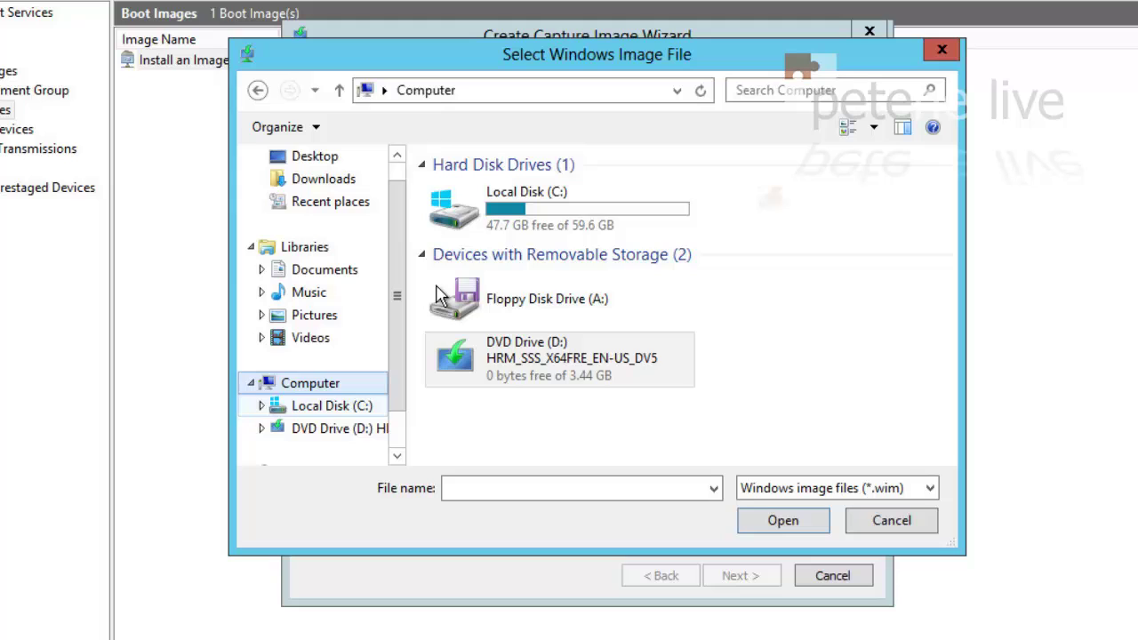
{"action": "double_click", "coordinate": [458, 222]}
{"action": "double_click", "coordinate": [492, 258]}
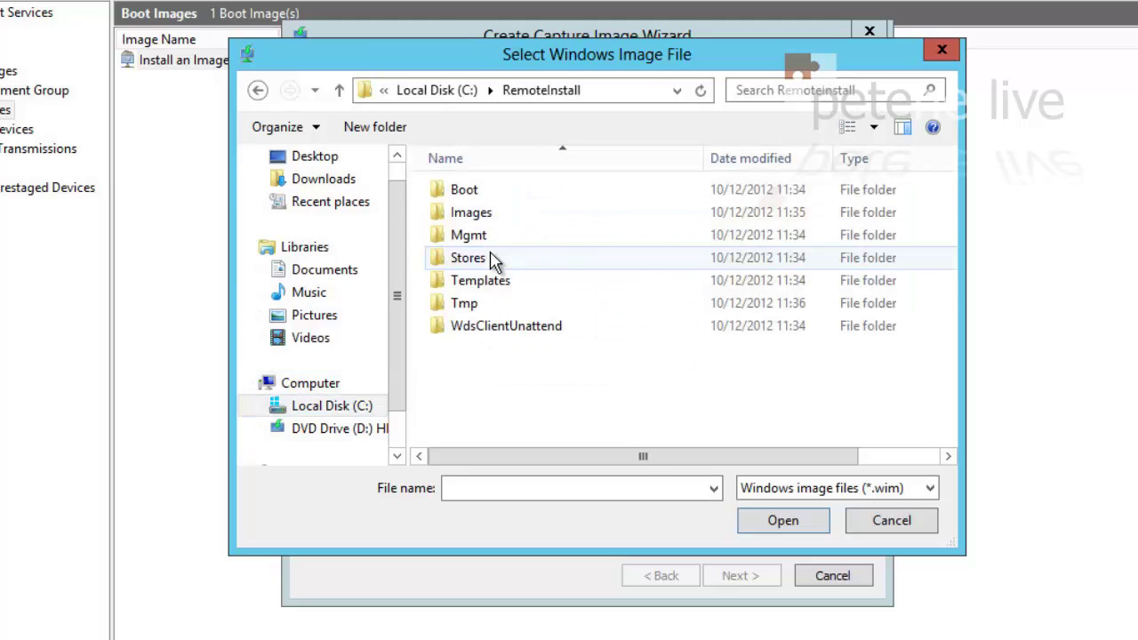
{"action": "double_click", "coordinate": [458, 191]}
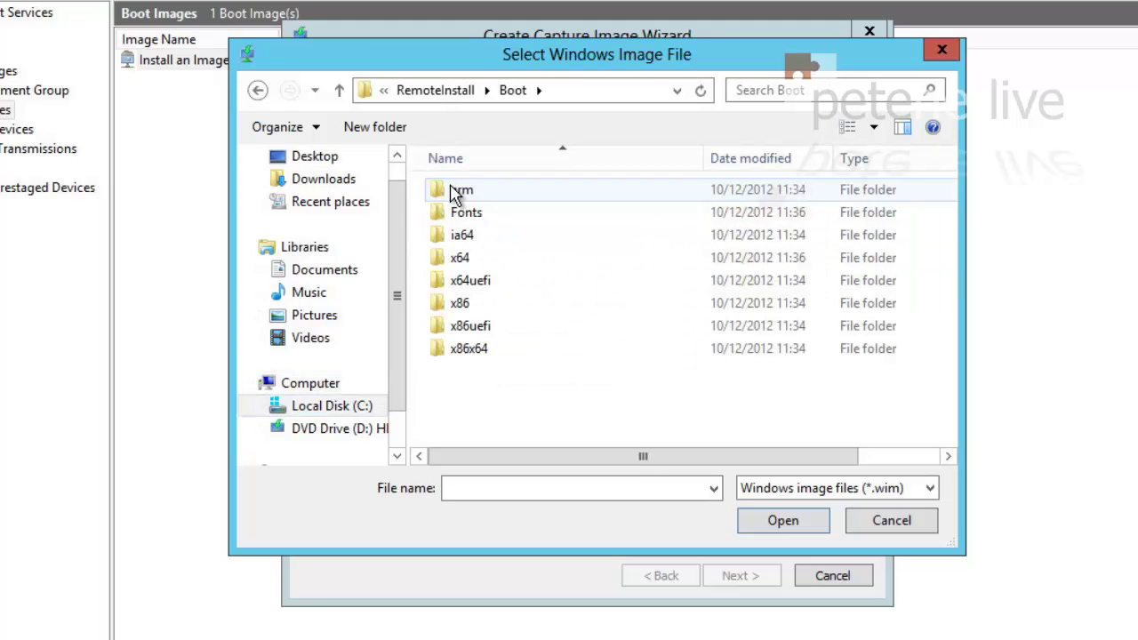
{"action": "double_click", "coordinate": [437, 261]}
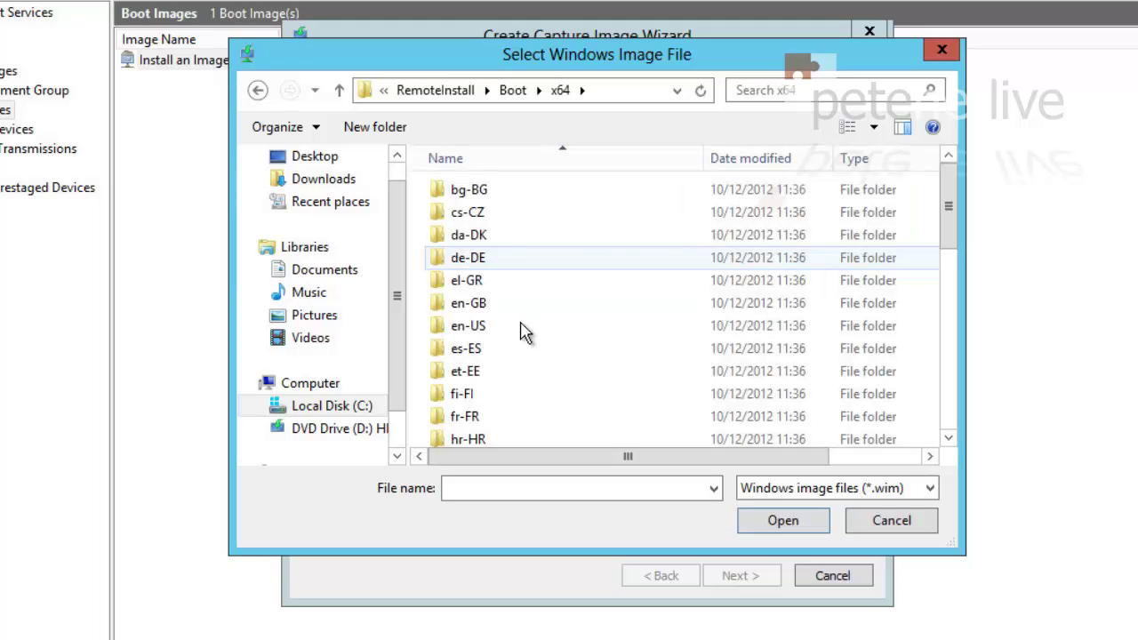
{"action": "left_click", "coordinate": [459, 327]}
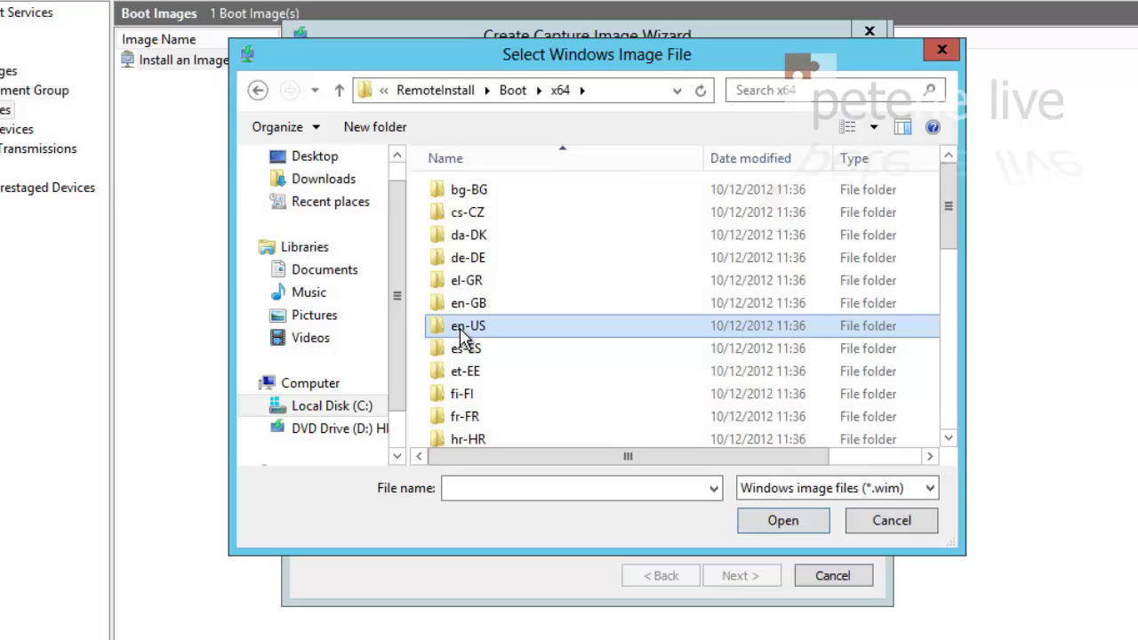
{"action": "double_click", "coordinate": [459, 333]}
Step: Name the capture file capureimage.wim and create the capture image
{"action": "left_click", "coordinate": [458, 488]}
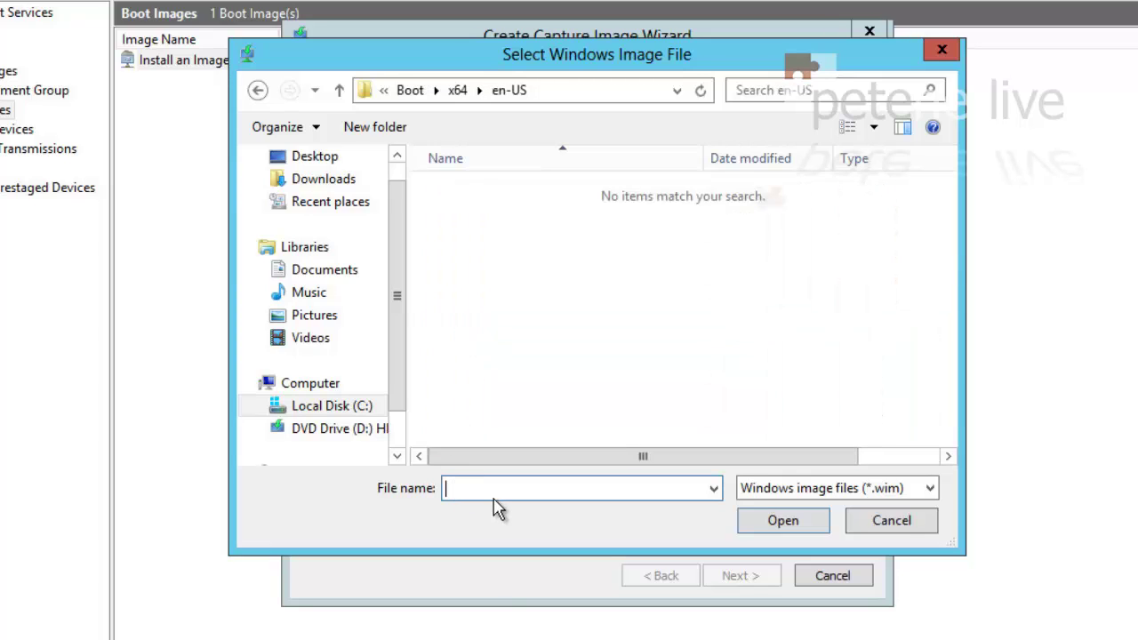
{"action": "type", "text": "capureimage.wim"}
{"action": "left_click", "coordinate": [477, 488]}
{"action": "key", "text": "BackSpace"}
{"action": "type", "text": "reimage.wim"}
{"action": "left_click", "coordinate": [584, 490]}
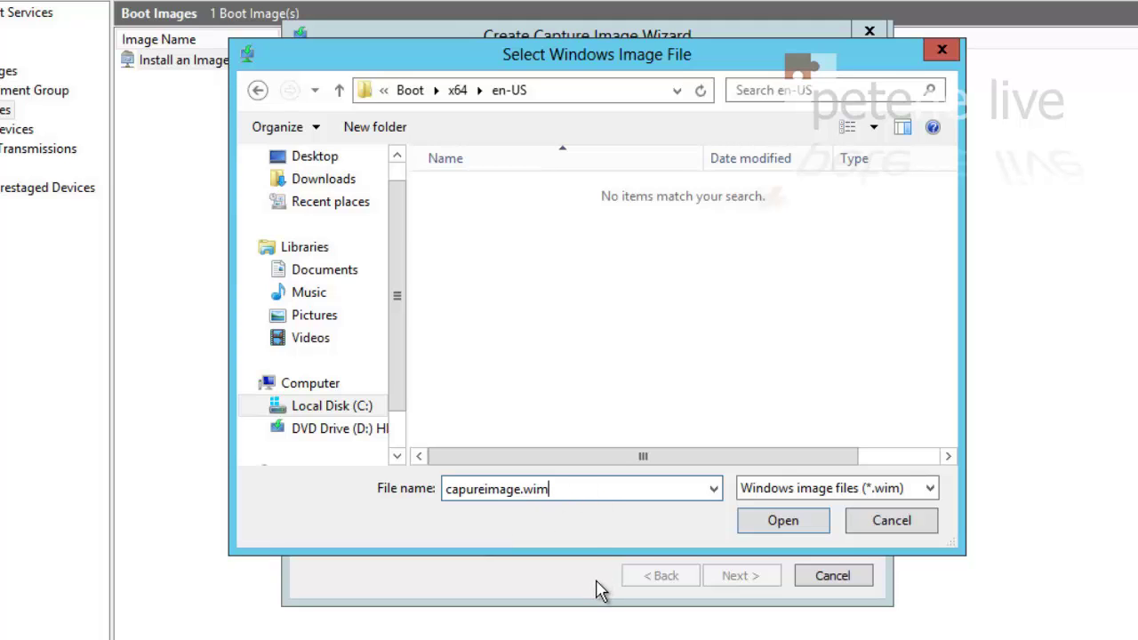
{"action": "left_click", "coordinate": [783, 523]}
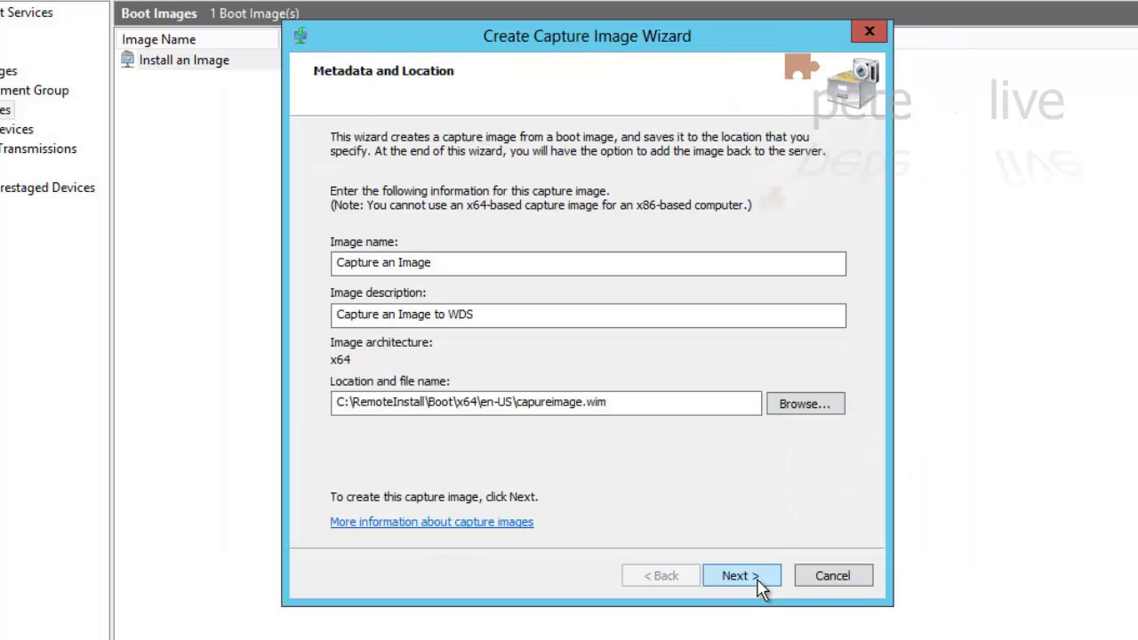
{"action": "left_click", "coordinate": [742, 576]}
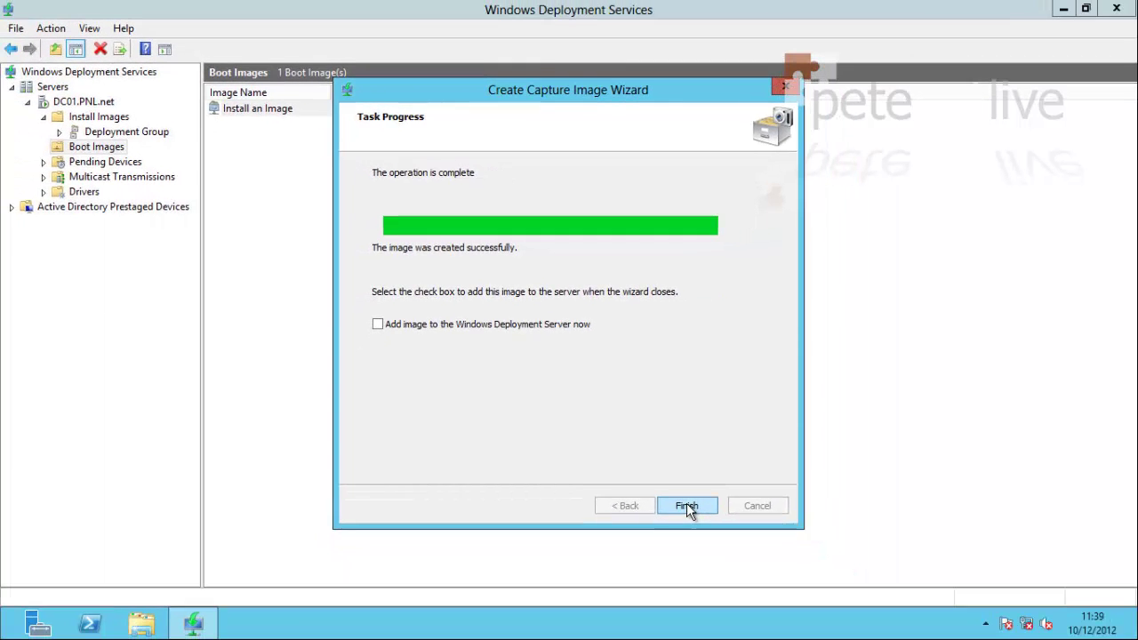
Step: Add capureimage.wim to Boot Images as 'Capture an Image', keeping the default name and description
{"action": "left_click", "coordinate": [758, 577]}
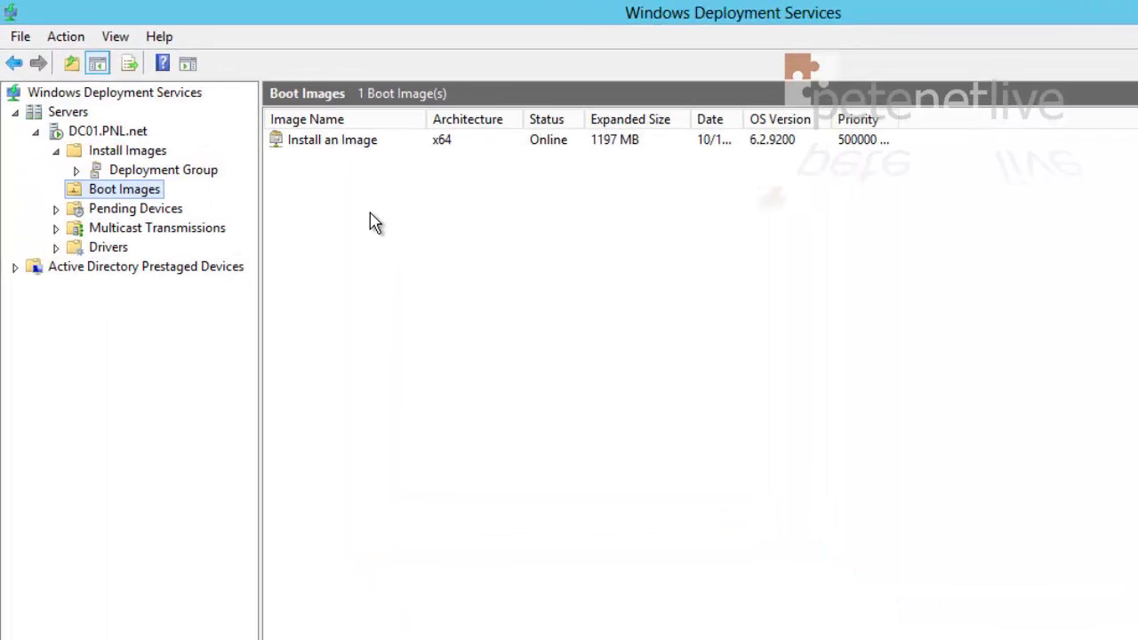
{"action": "right_click", "coordinate": [370, 213]}
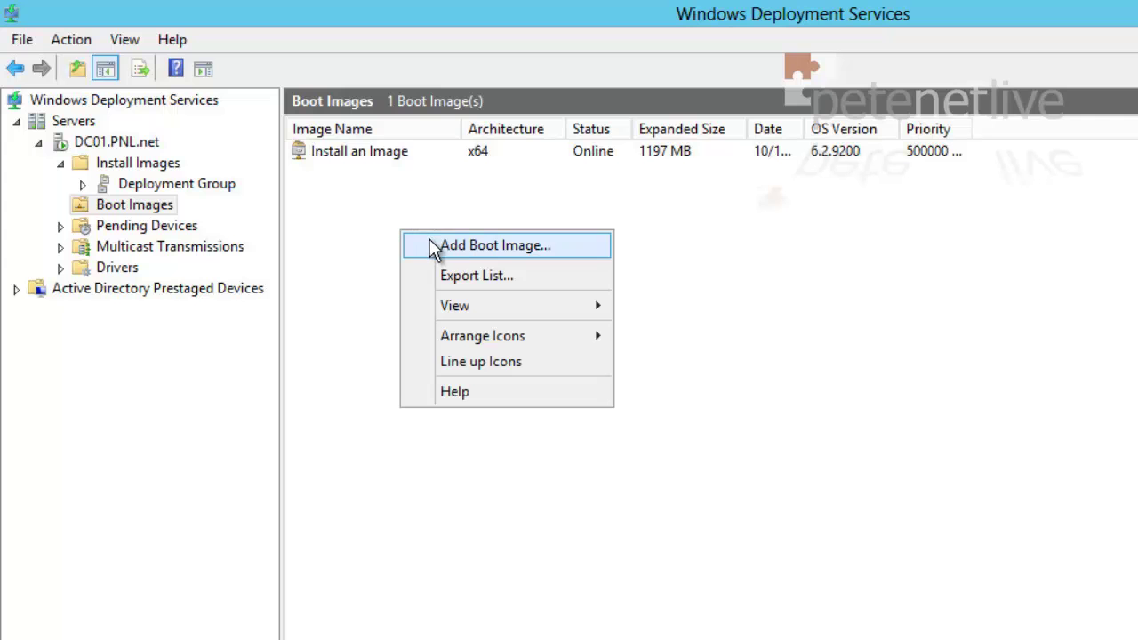
{"action": "left_click", "coordinate": [433, 247]}
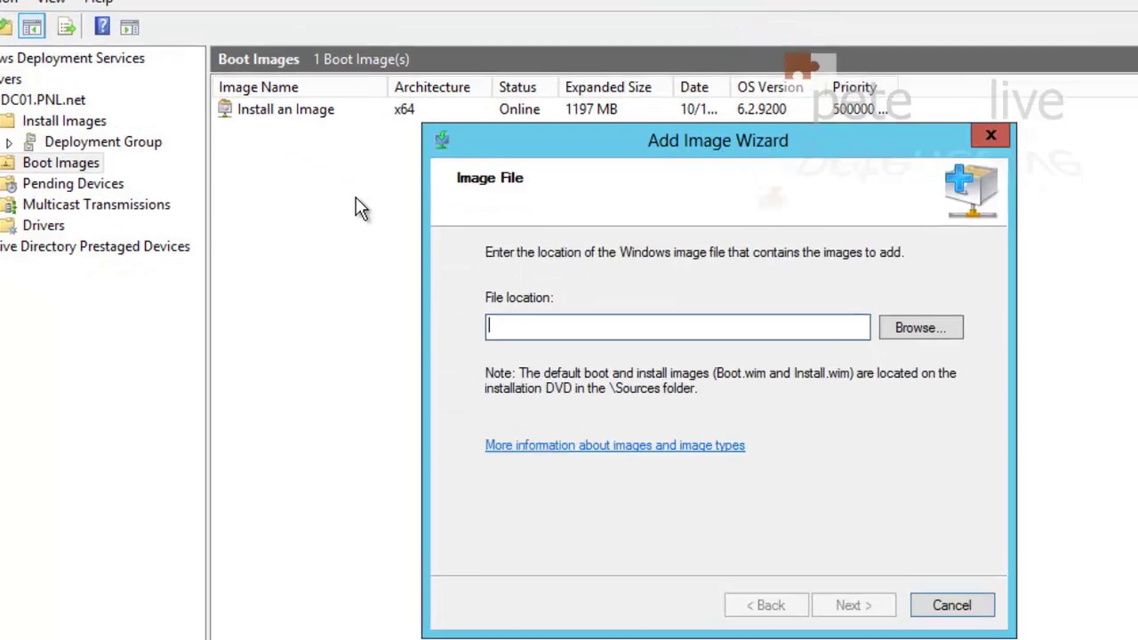
{"action": "left_click", "coordinate": [983, 372]}
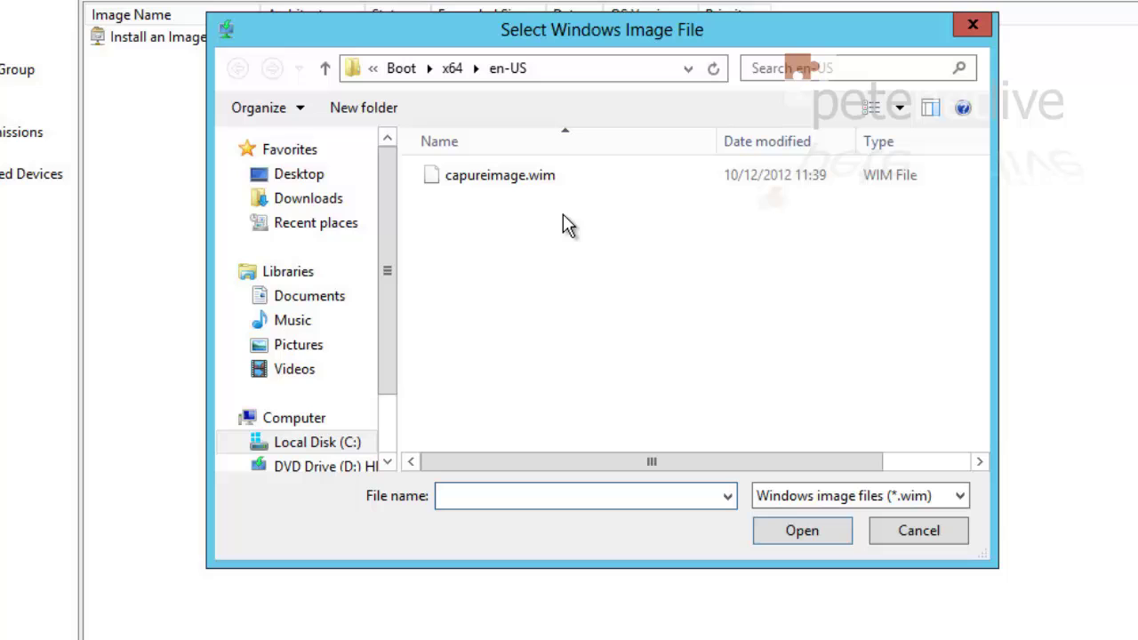
{"action": "left_click", "coordinate": [471, 176]}
{"action": "left_click", "coordinate": [793, 537]}
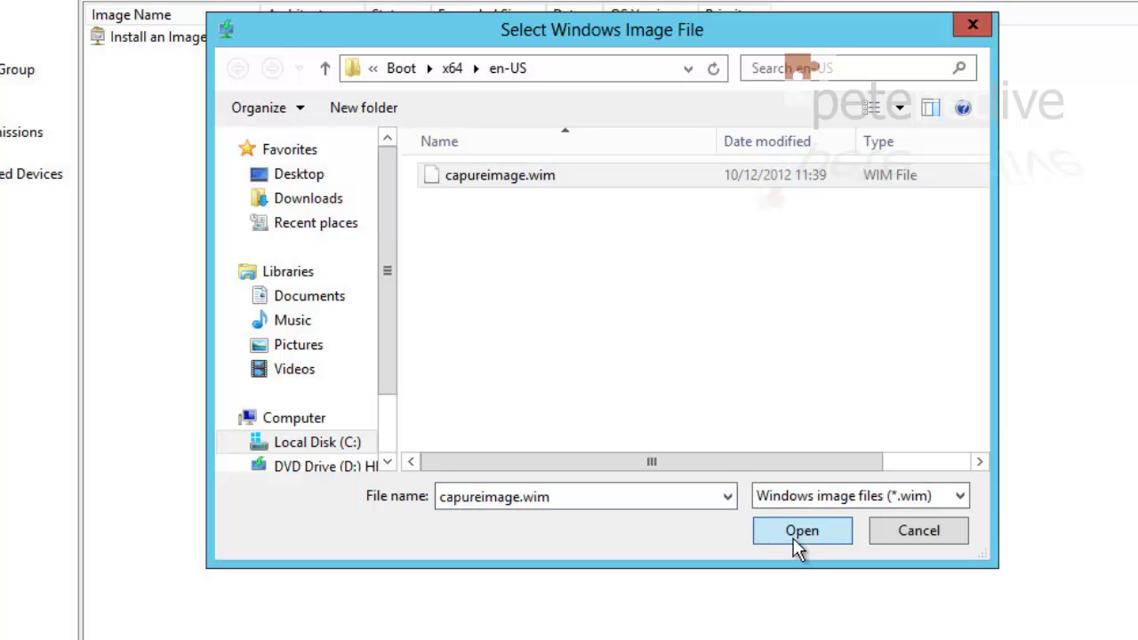
{"action": "left_click", "coordinate": [728, 534]}
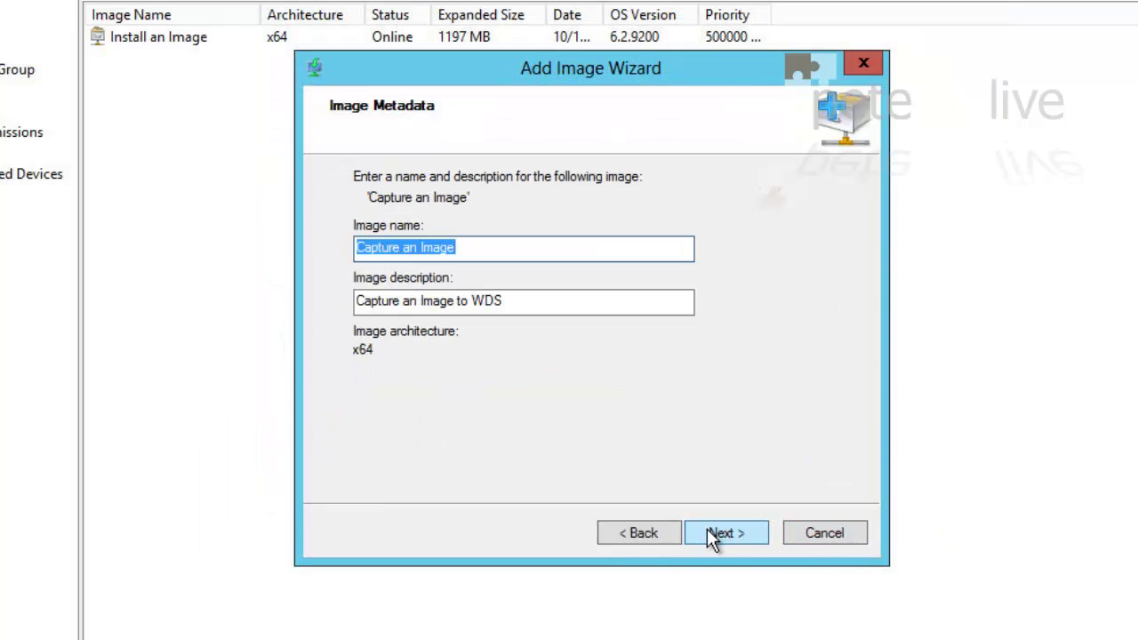
{"action": "left_click", "coordinate": [709, 534]}
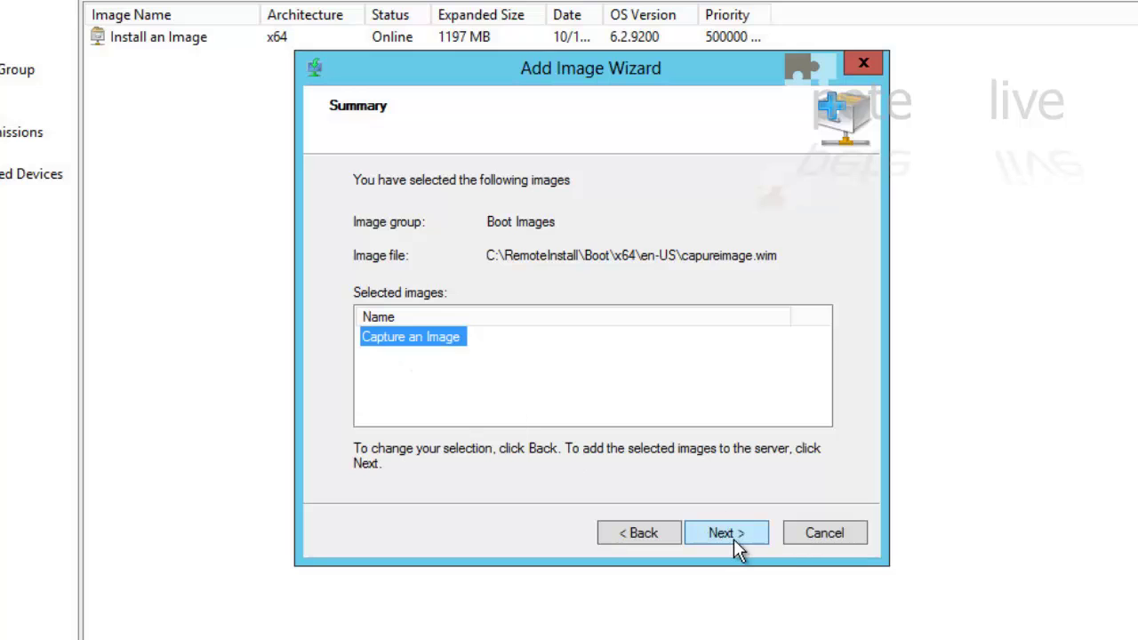
{"action": "left_click", "coordinate": [726, 534]}
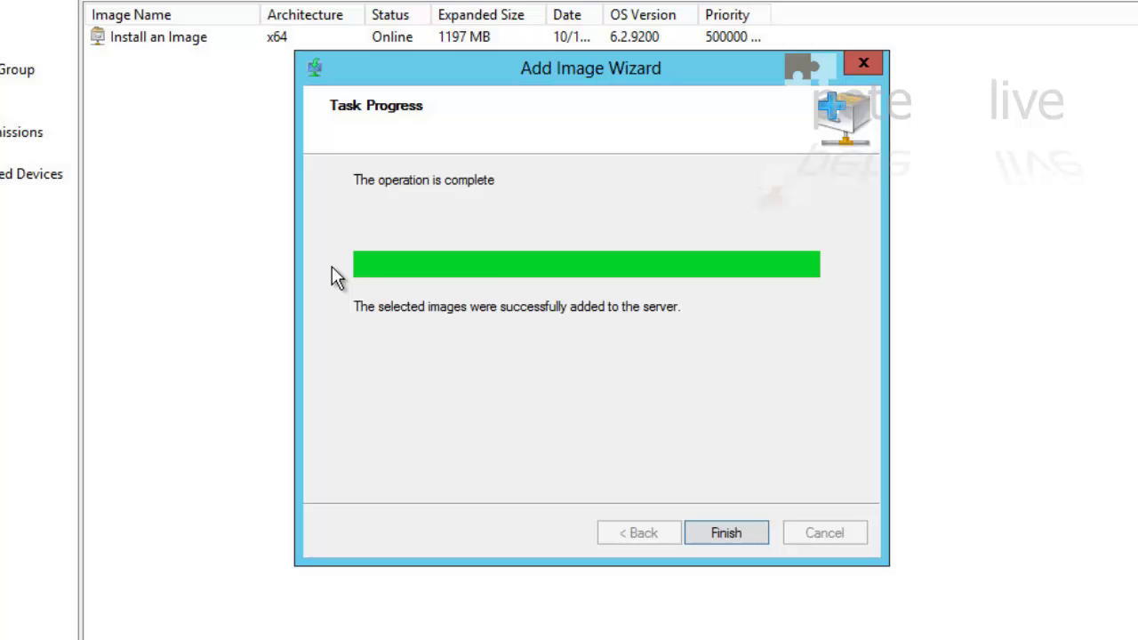
{"action": "left_click", "coordinate": [737, 533]}
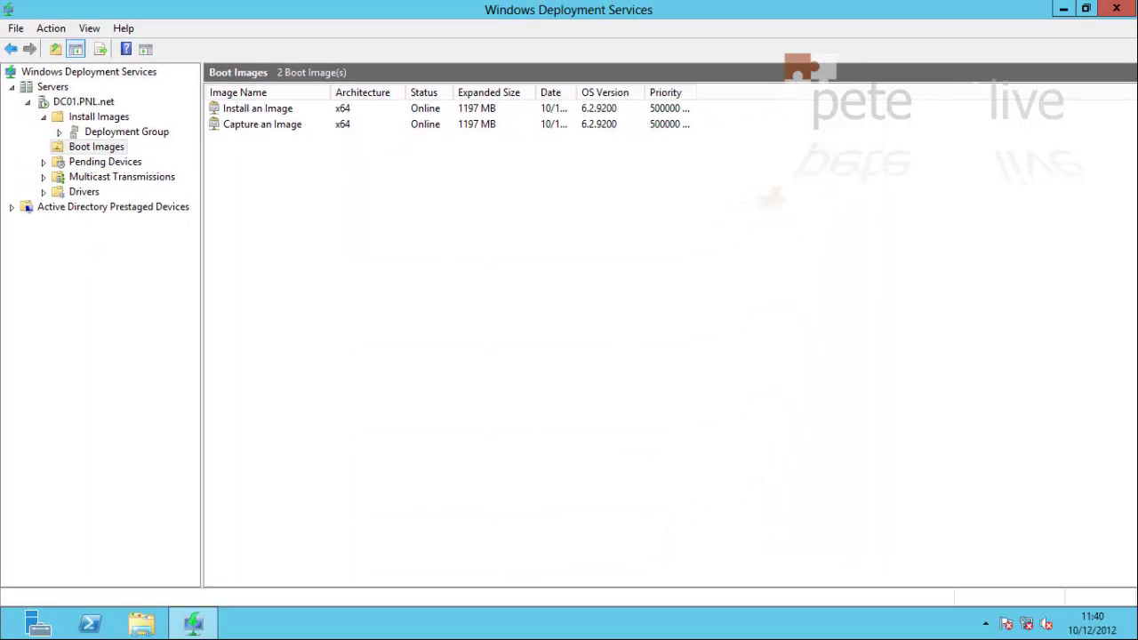
Step: Close WDS, launch DHCP maximized, and expand dc01.pnl.net > IPv4 to Server Options
{"action": "left_click", "coordinate": [1116, 9]}
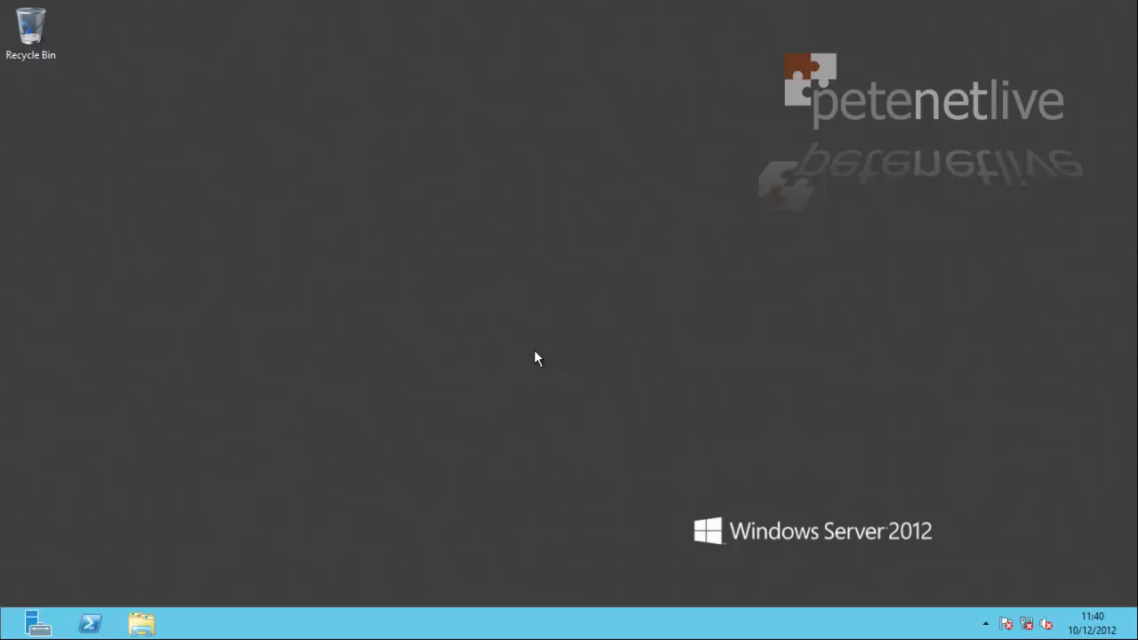
{"action": "key", "text": "super"}
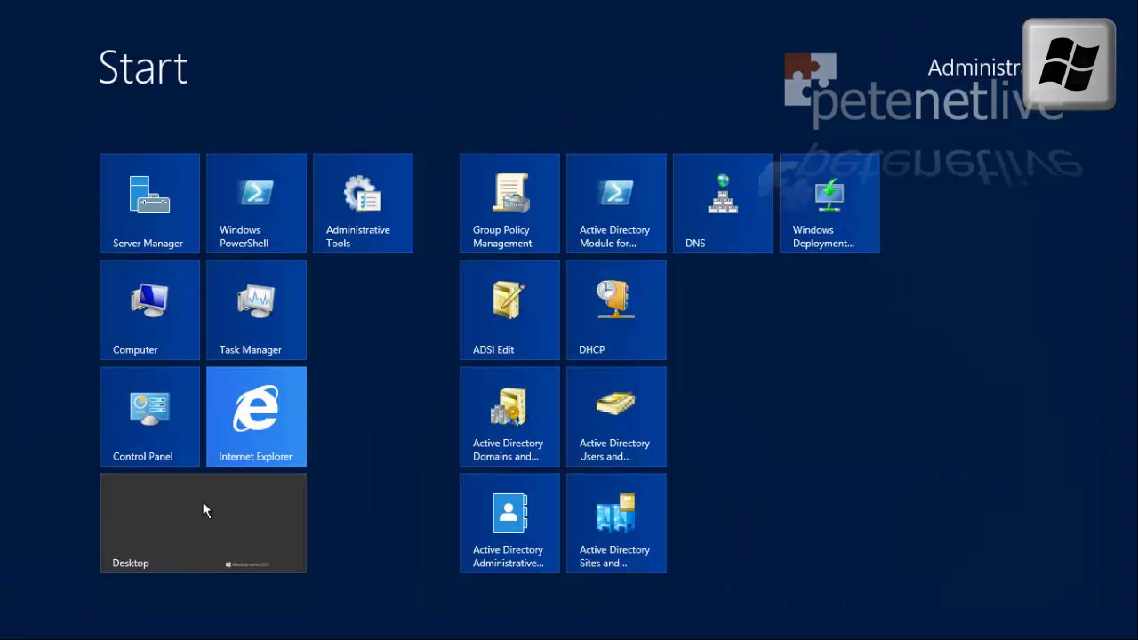
{"action": "left_click", "coordinate": [615, 307]}
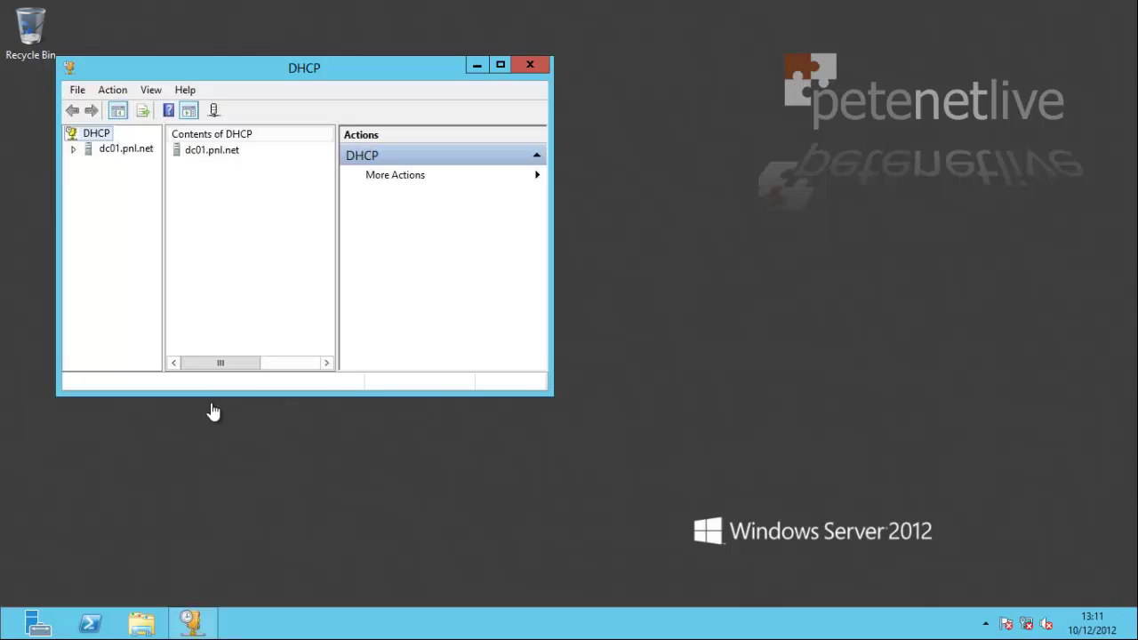
{"action": "left_click", "coordinate": [501, 64]}
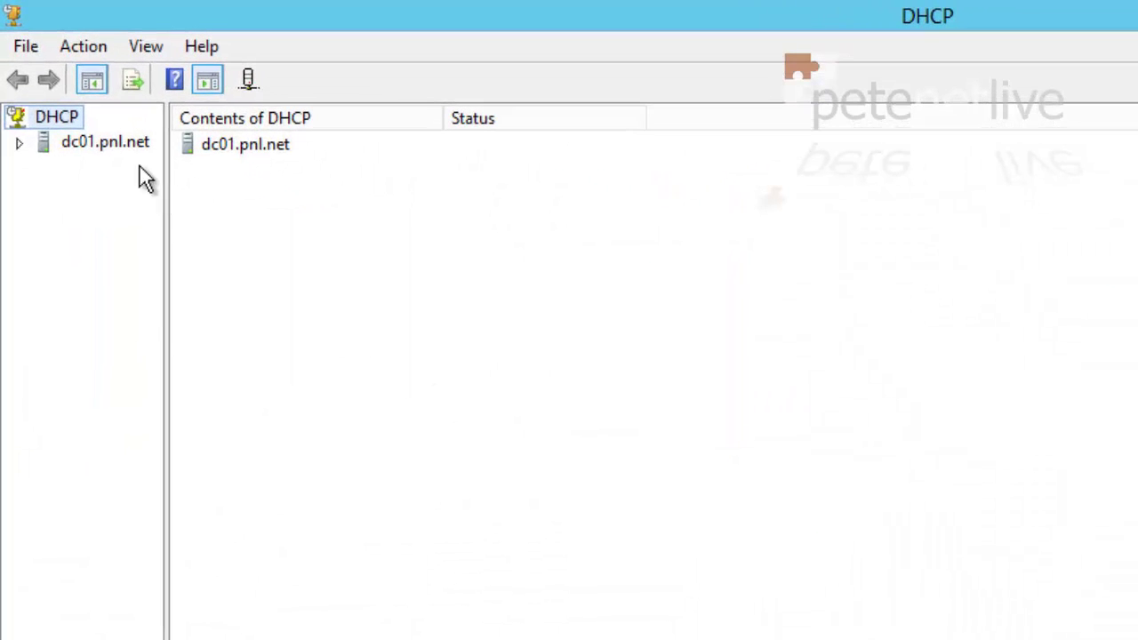
{"action": "left_click", "coordinate": [20, 145]}
{"action": "left_click", "coordinate": [46, 168]}
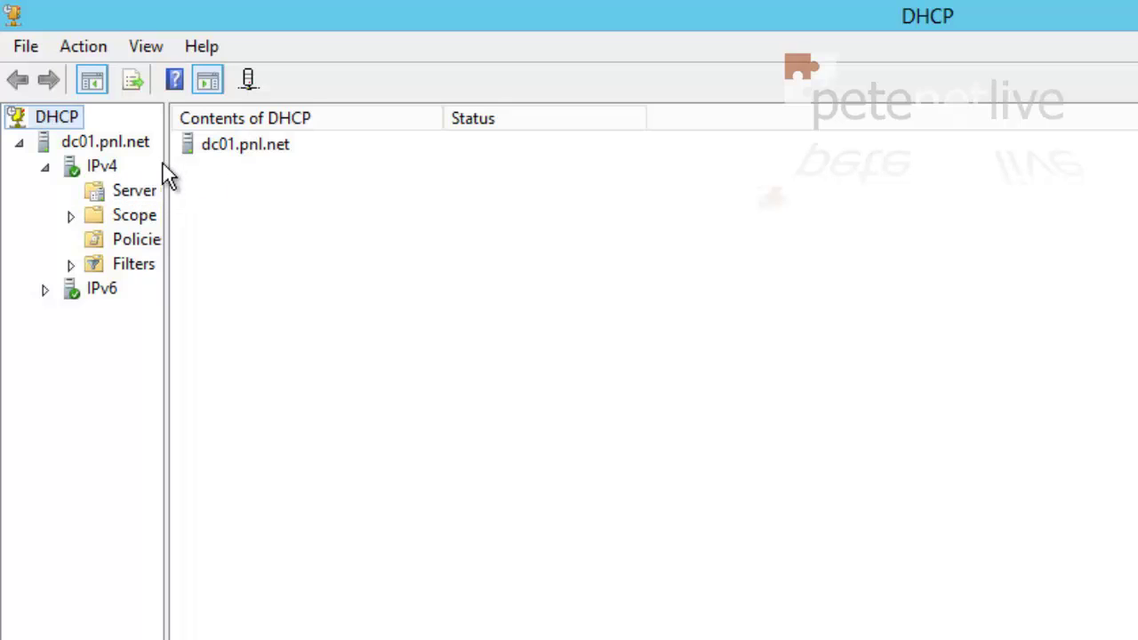
{"action": "left_click_drag", "start_coordinate": [168, 533], "coordinate": [440, 554]}
{"action": "left_click", "coordinate": [148, 193]}
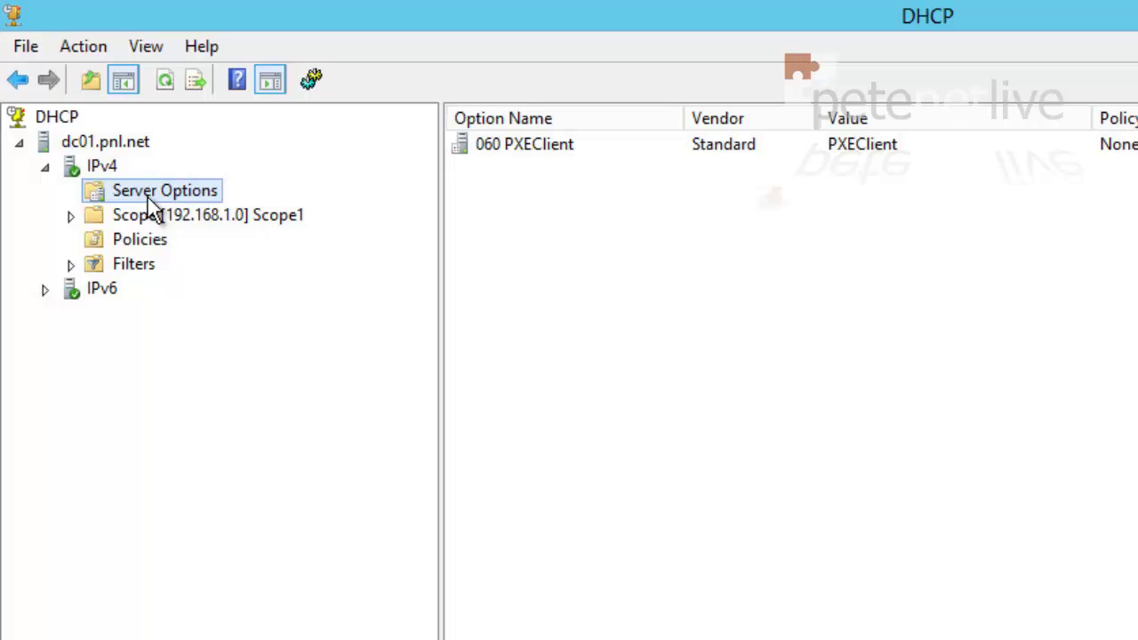
Step: Enable server option 066 Boot Server Host Name with value 192.168.1.1 and apply it
{"action": "right_click", "coordinate": [610, 321]}
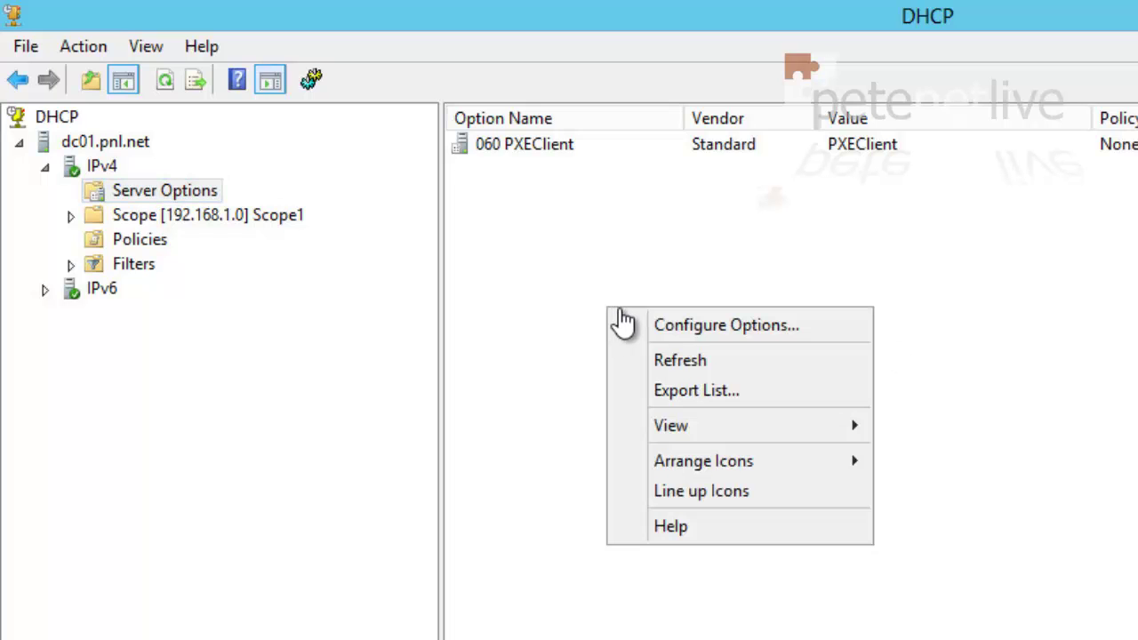
{"action": "left_click", "coordinate": [655, 329]}
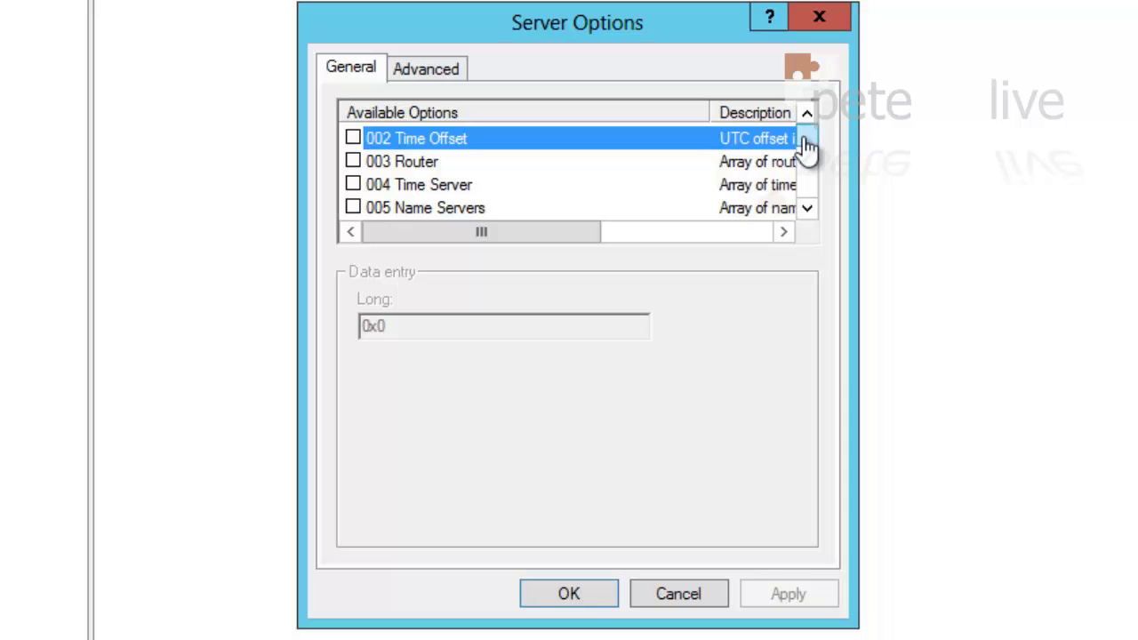
{"action": "left_click_drag", "start_coordinate": [805, 142], "coordinate": [811, 180]}
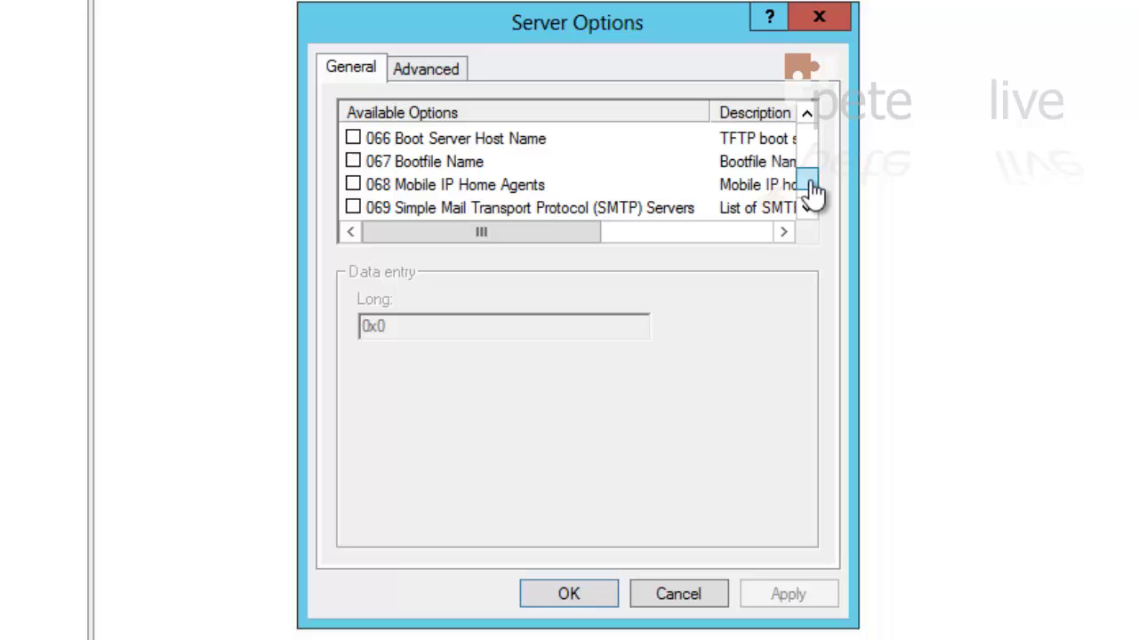
{"action": "left_click", "coordinate": [353, 138]}
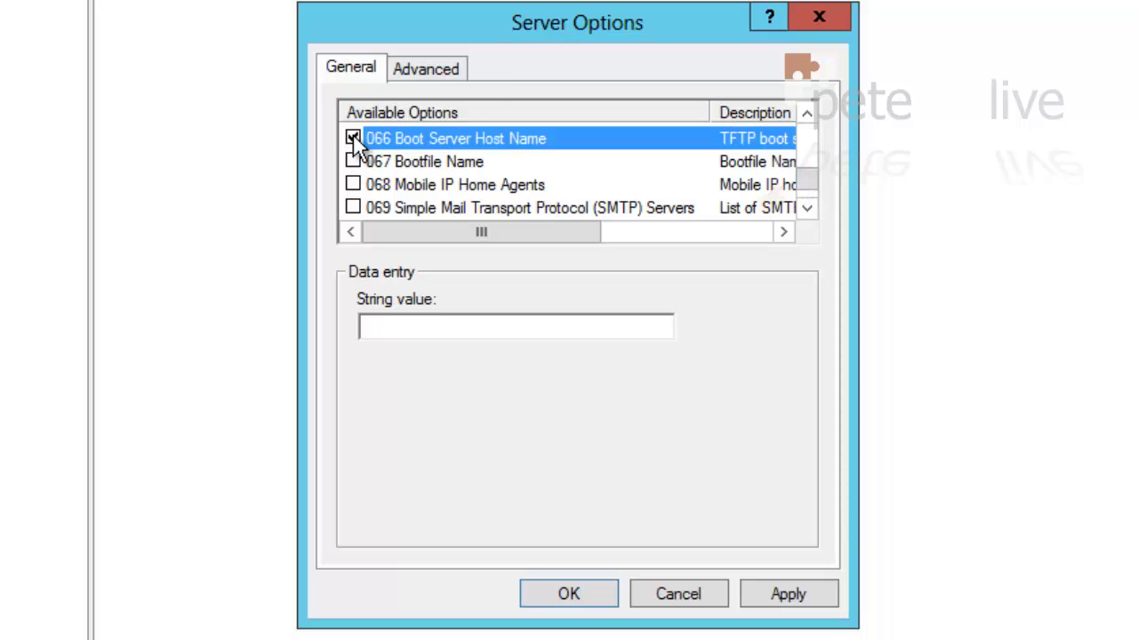
{"action": "left_click", "coordinate": [382, 329]}
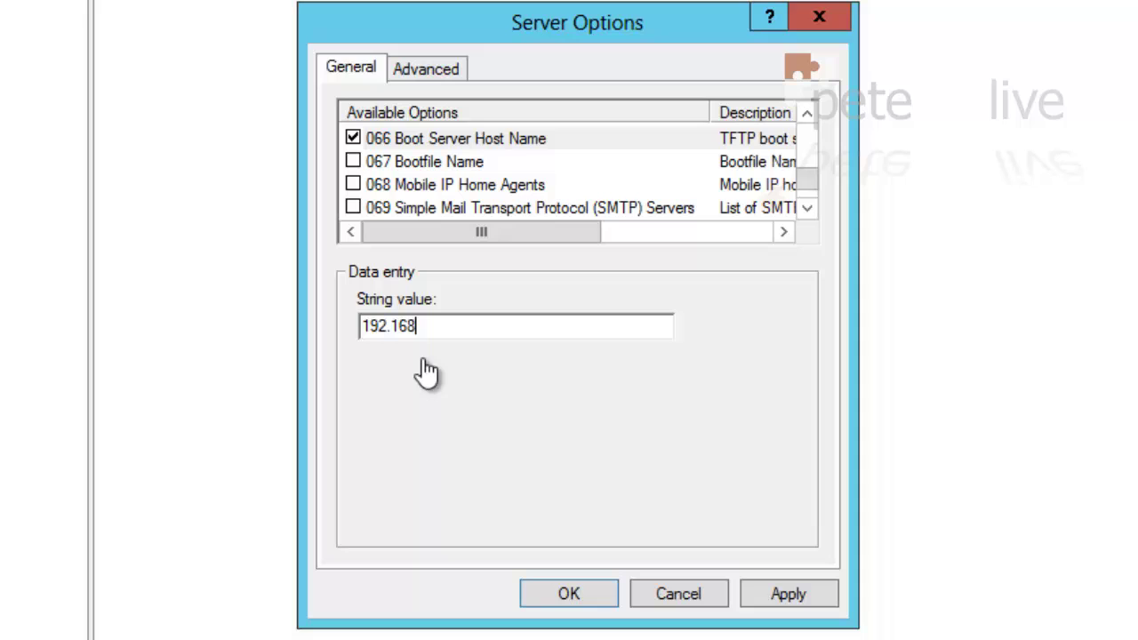
{"action": "type", "text": "192.168.1.1"}
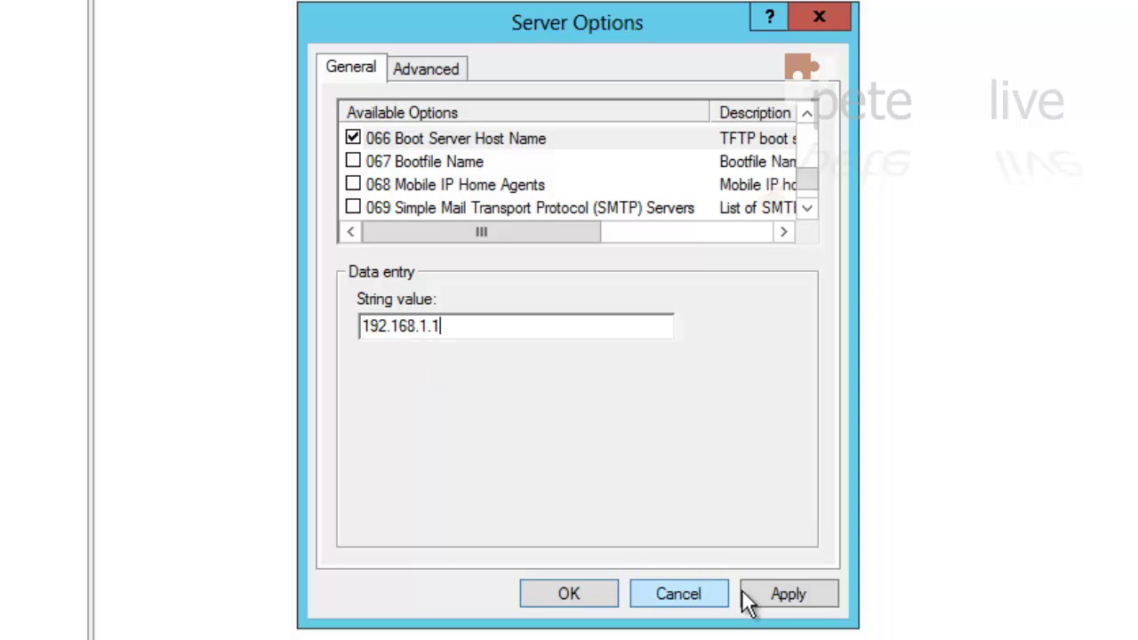
{"action": "left_click", "coordinate": [777, 597]}
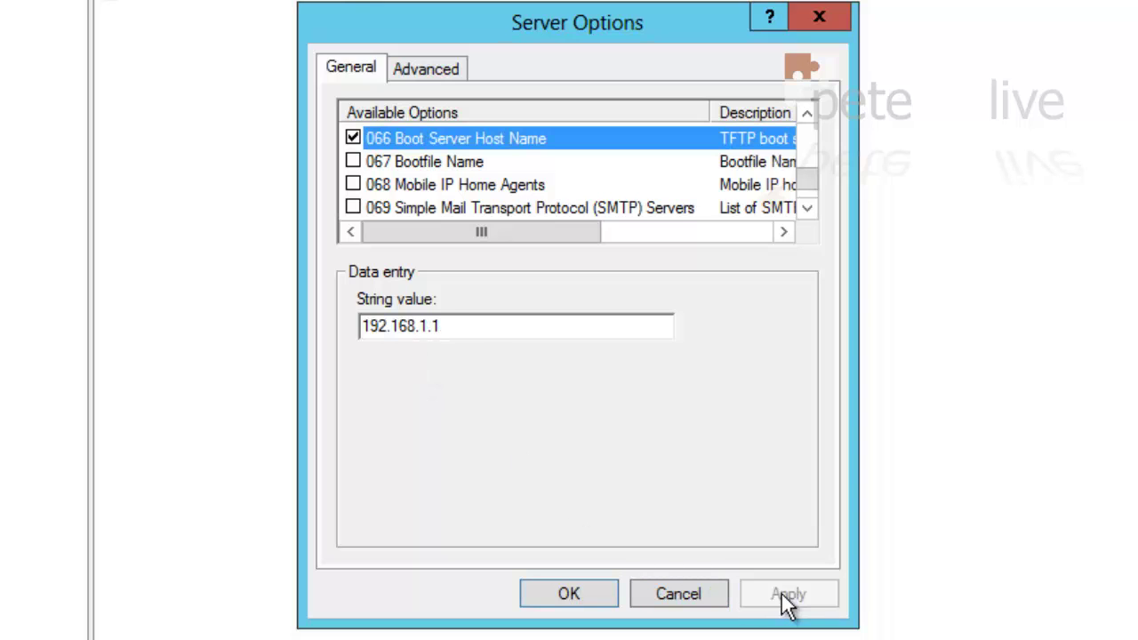
Step: Enable option 067 Bootfile Name set to boot\x64\wdsnbp.com, apply and close the dialog
{"action": "left_click", "coordinate": [434, 162]}
{"action": "left_click", "coordinate": [353, 161]}
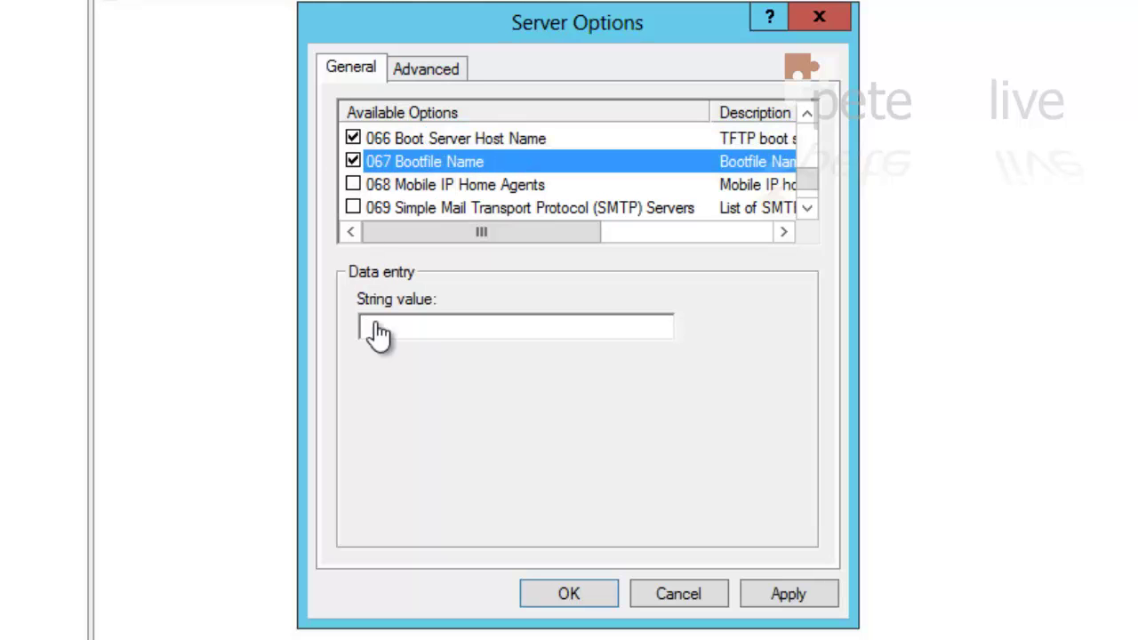
{"action": "left_click", "coordinate": [373, 327]}
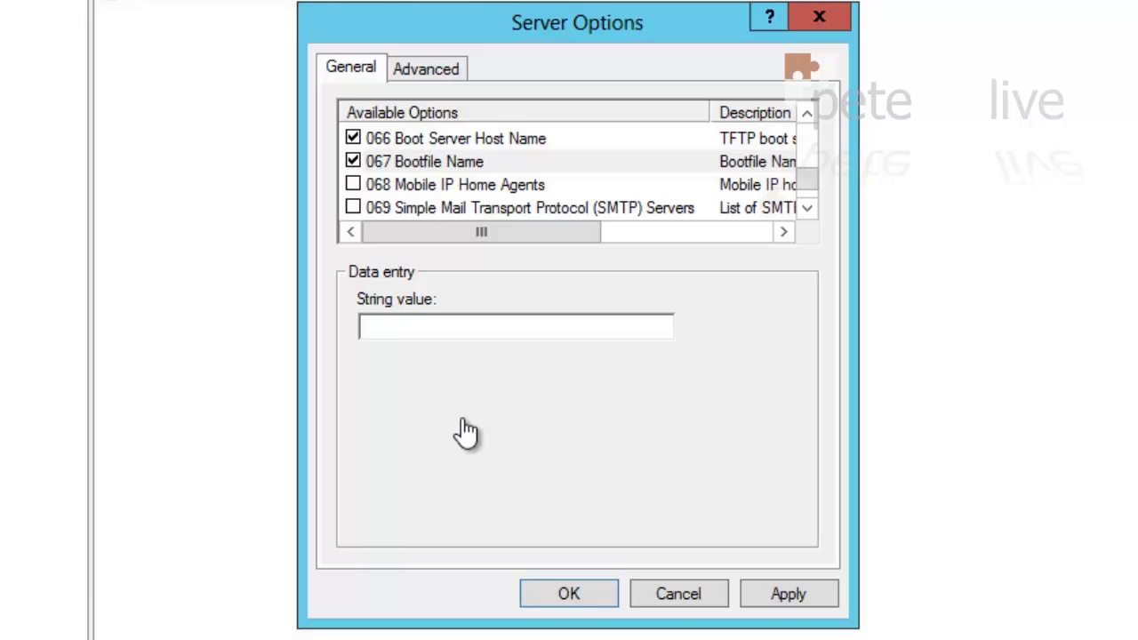
{"action": "type", "text": "boot\\x64\\wds"}
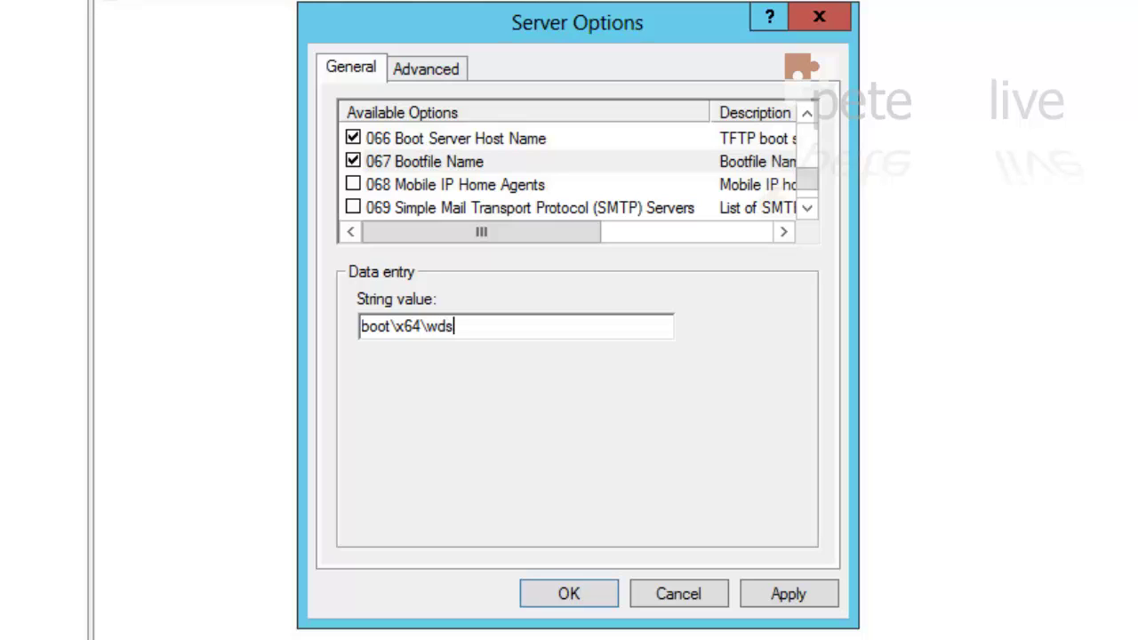
{"action": "type", "text": "nbp.com"}
{"action": "left_click", "coordinate": [785, 613]}
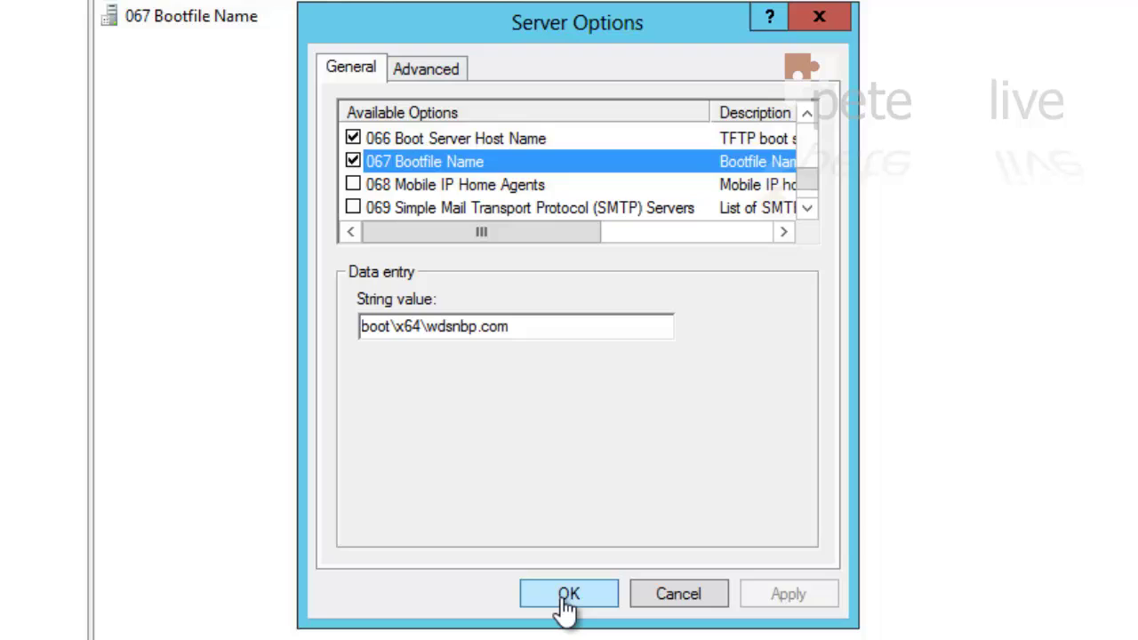
{"action": "left_click", "coordinate": [566, 605]}
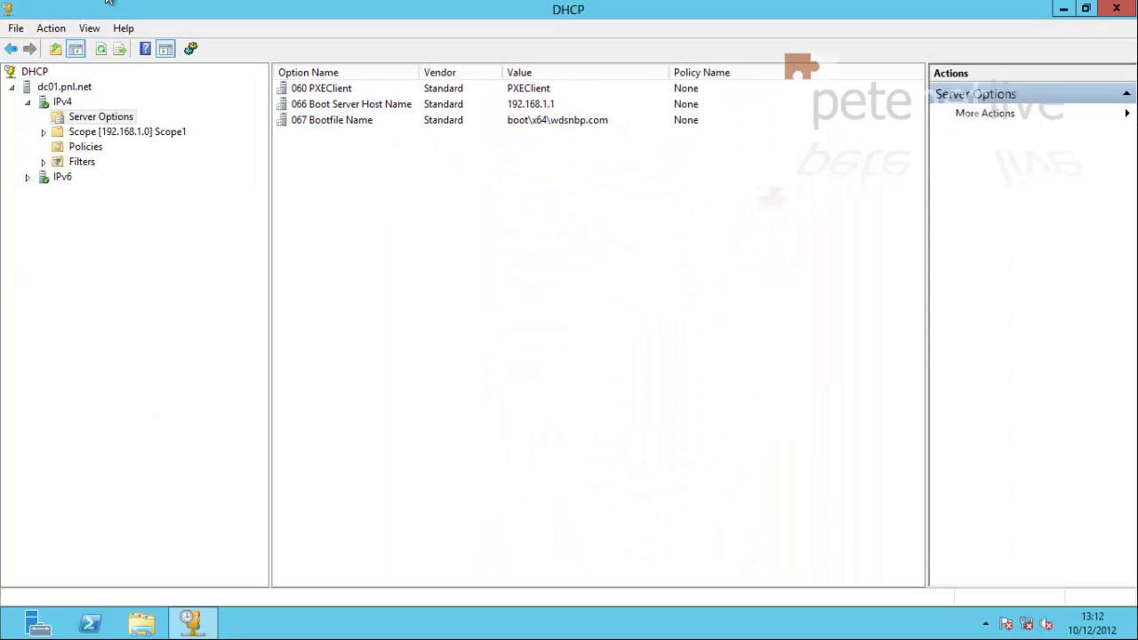